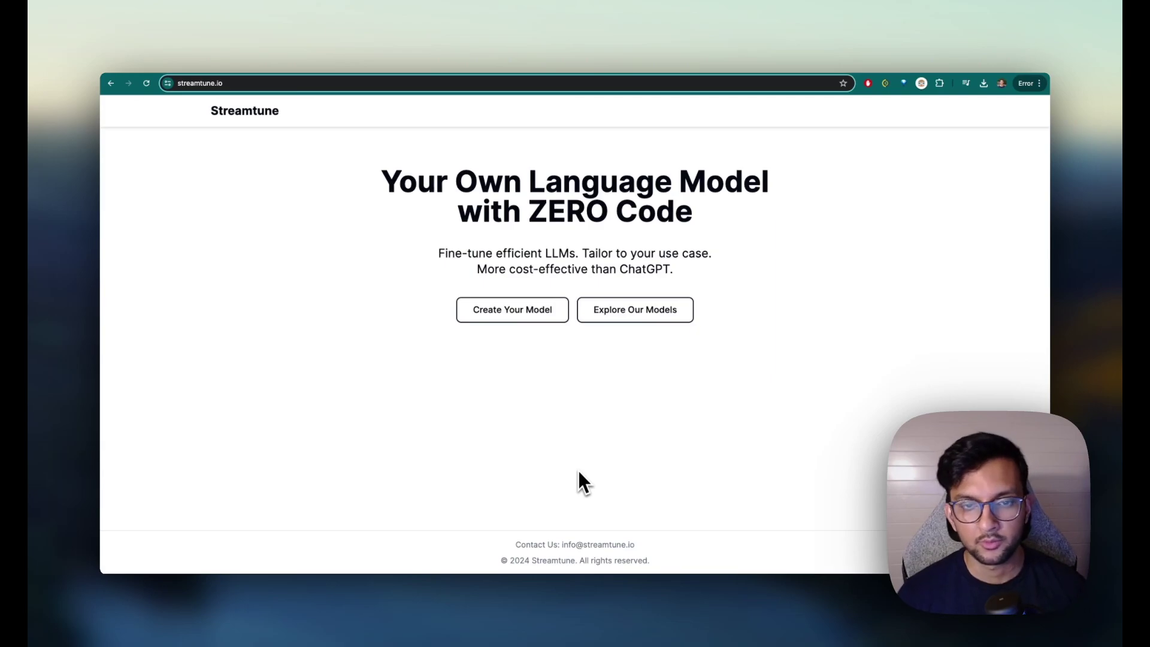
# Start creating a model from an uploaded dataset and choose the file "Customer Support Instruct - 500.jsonl" from the StreamTune folder.
pyautogui.click(547, 303)
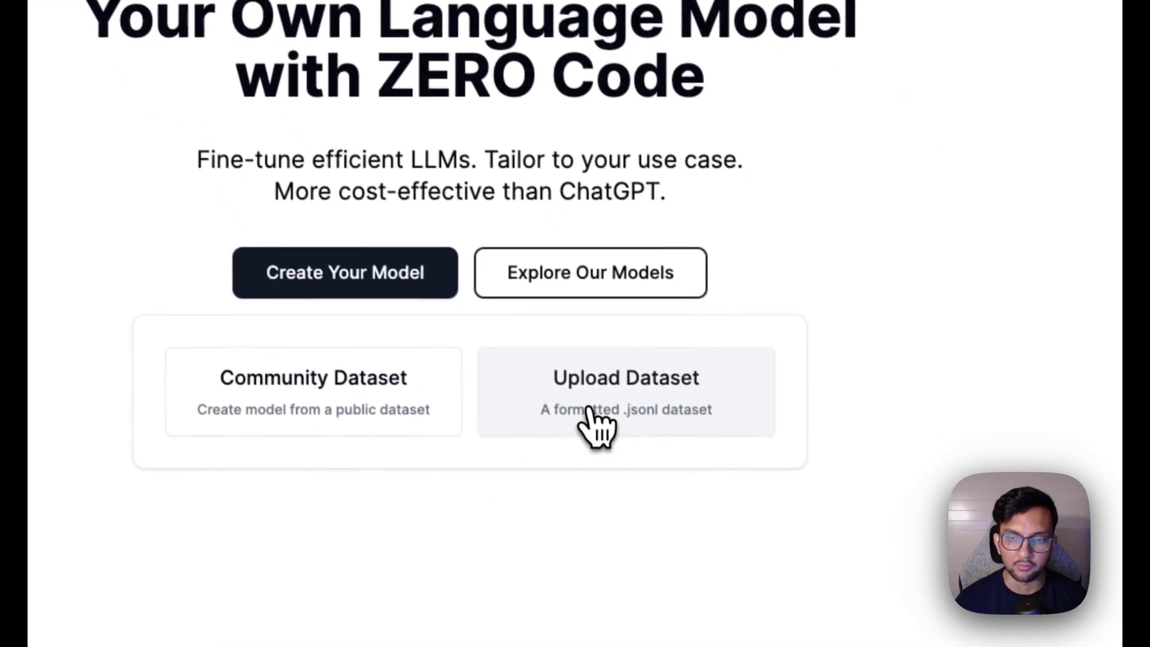
pyautogui.click(598, 470)
pyautogui.click(451, 185)
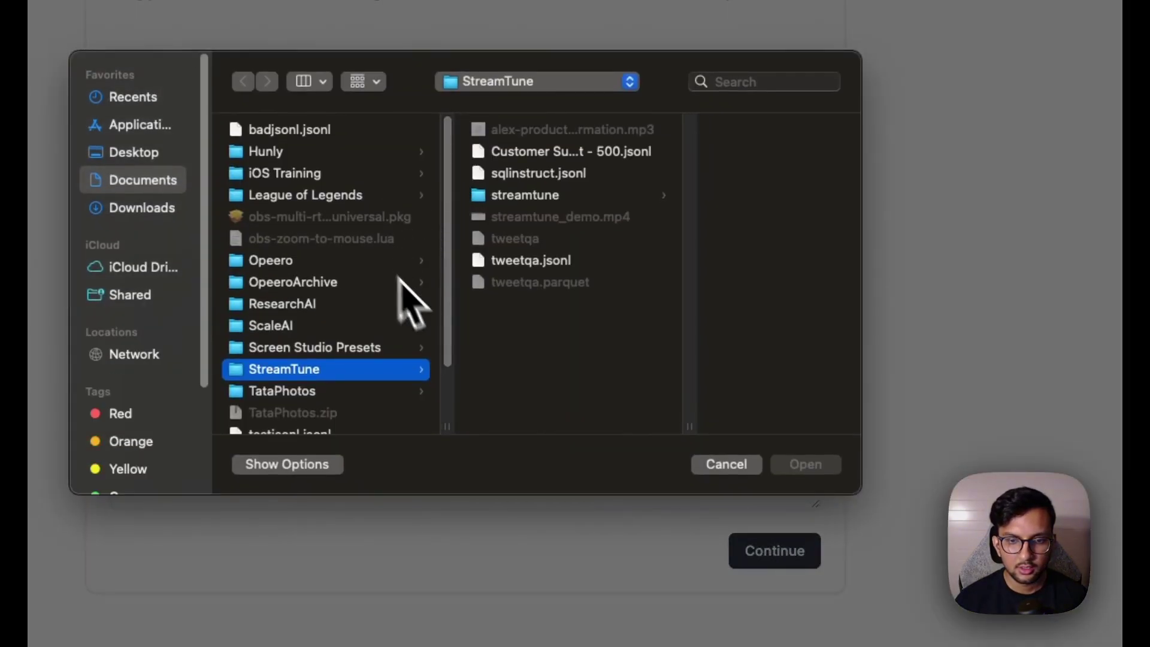
pyautogui.click(590, 152)
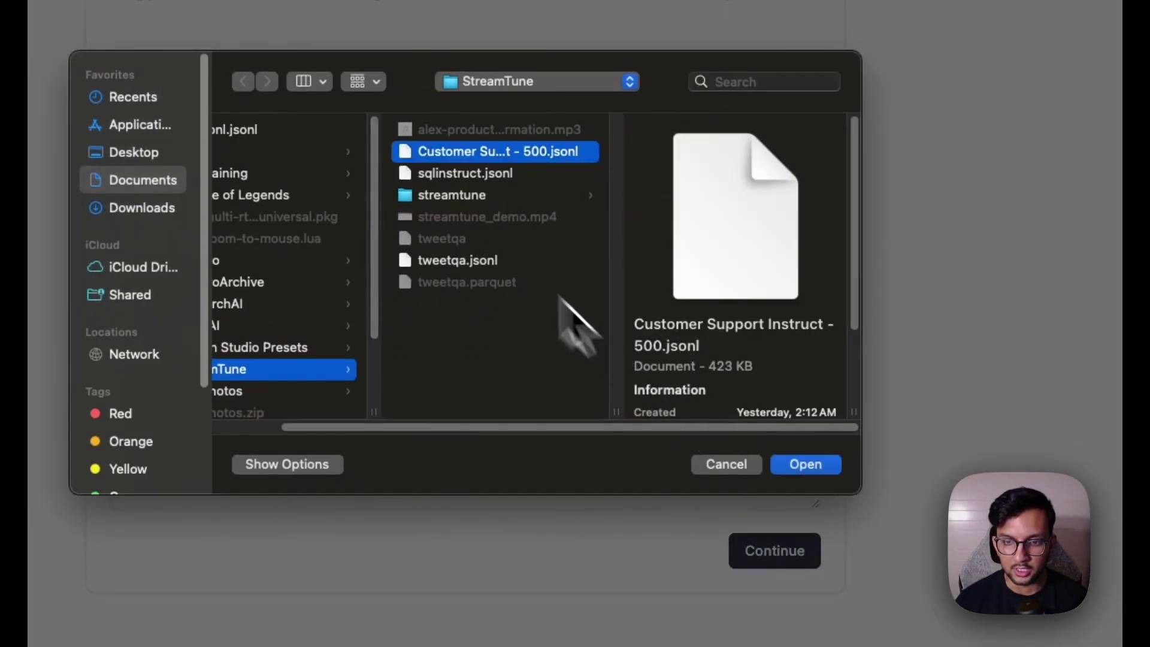
pyautogui.click(815, 470)
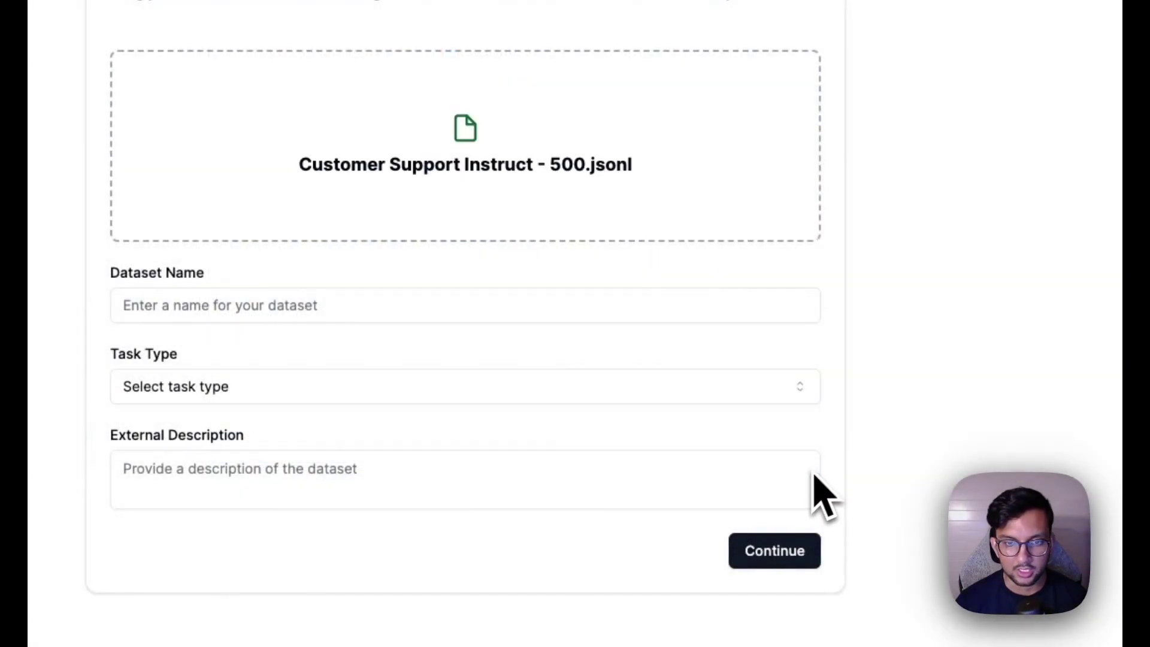
# Name the dataset "Customer Support Bot", set its task type to instruct, and continue to the data mapping.
pyautogui.click(372, 304)
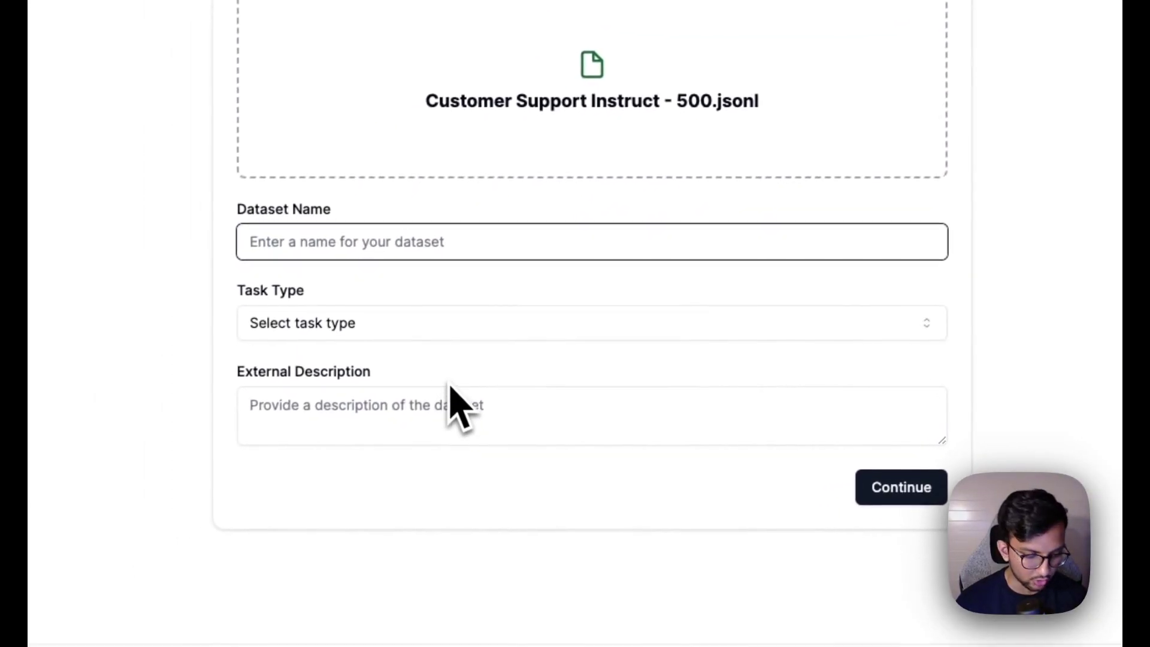
pyautogui.write('Customer Support Bot')
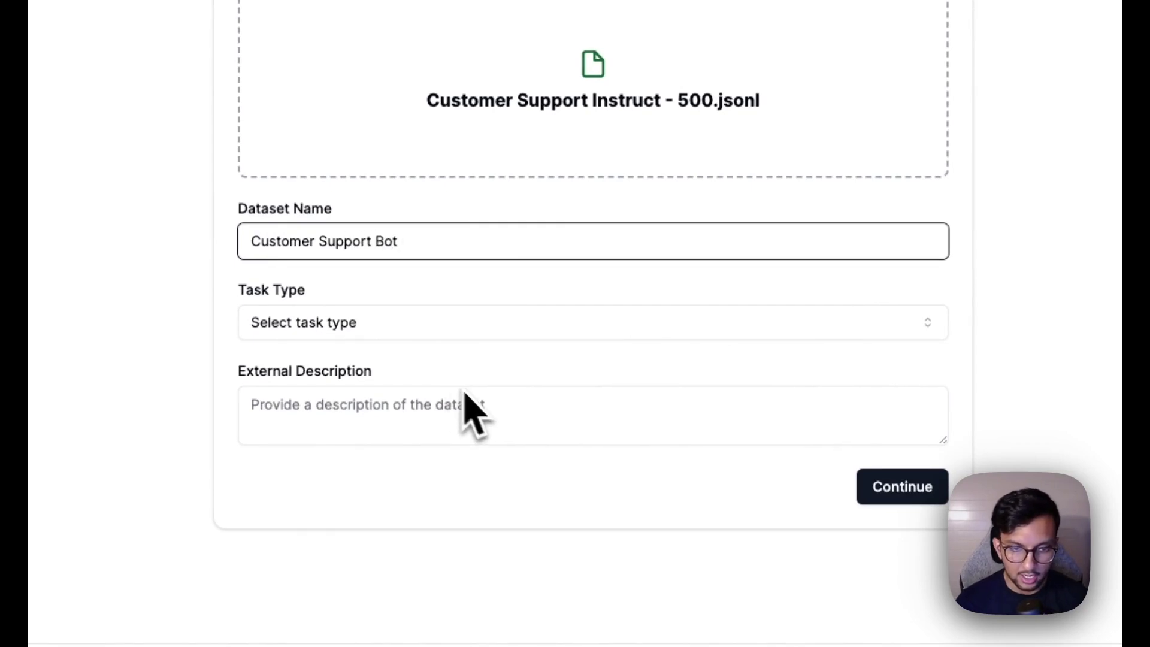
pyautogui.click(405, 327)
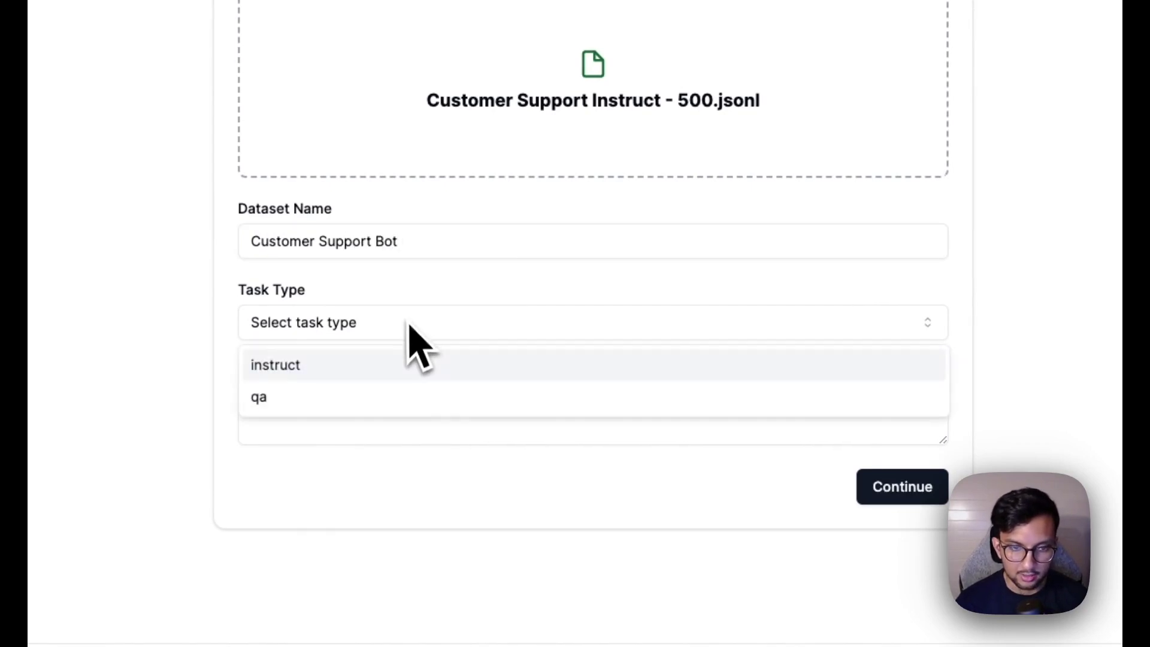
pyautogui.click(354, 376)
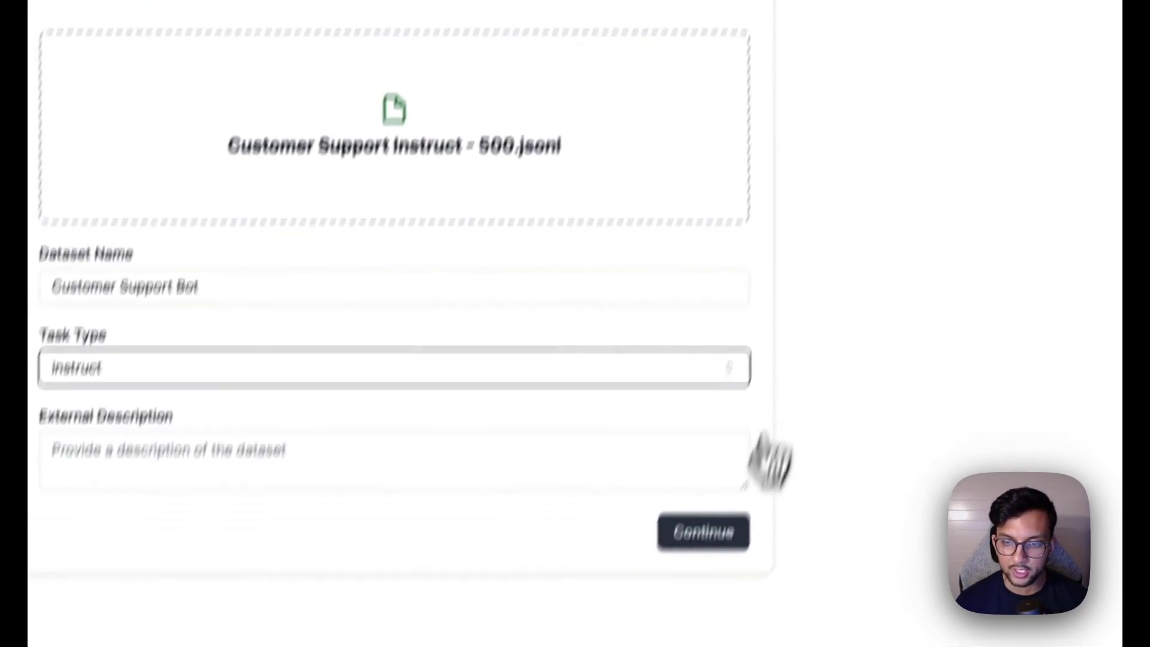
pyautogui.click(902, 487)
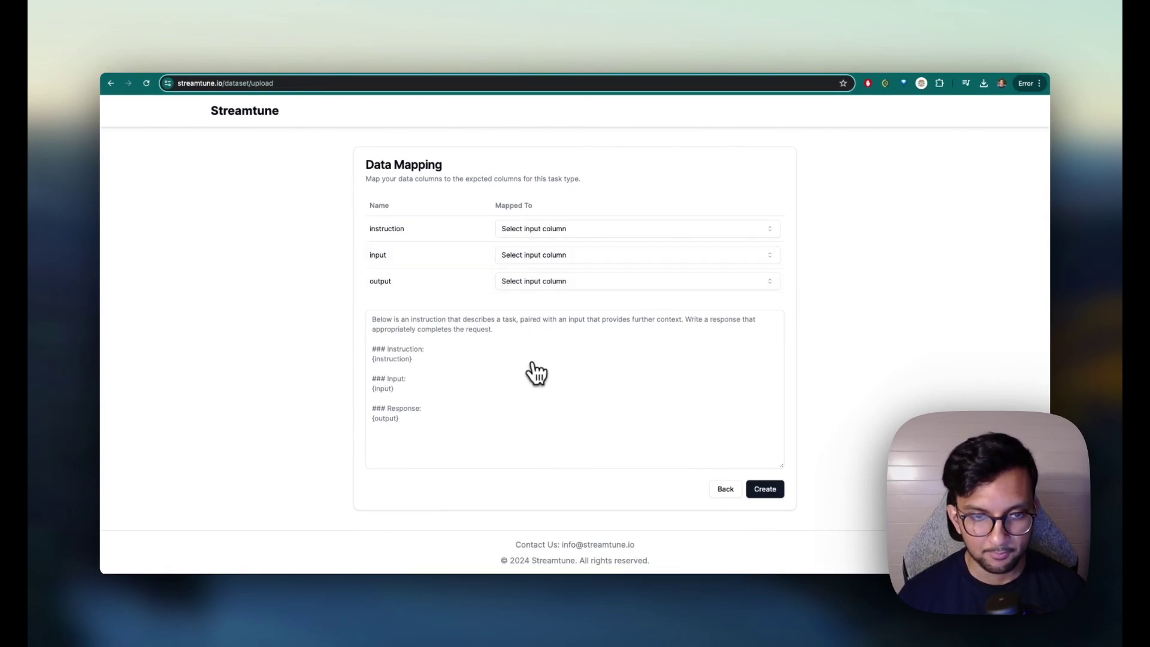
# Map instruction to the Instruction column, input to Input and output to response, and create the dataset.
pyautogui.click(536, 230)
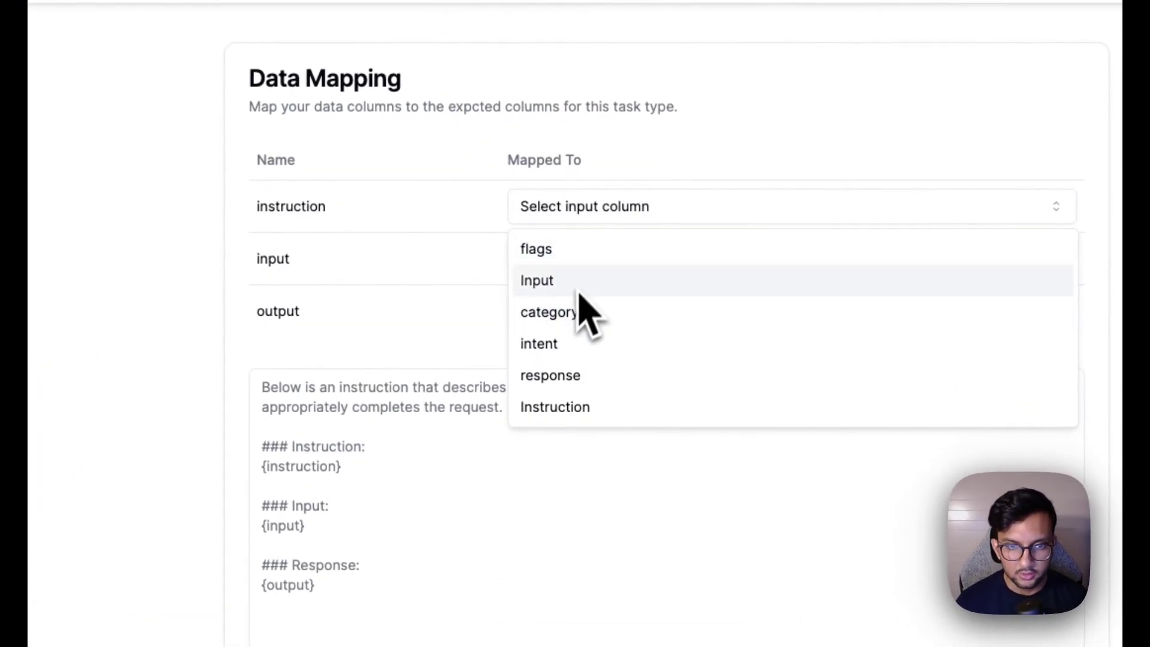
pyautogui.click(559, 410)
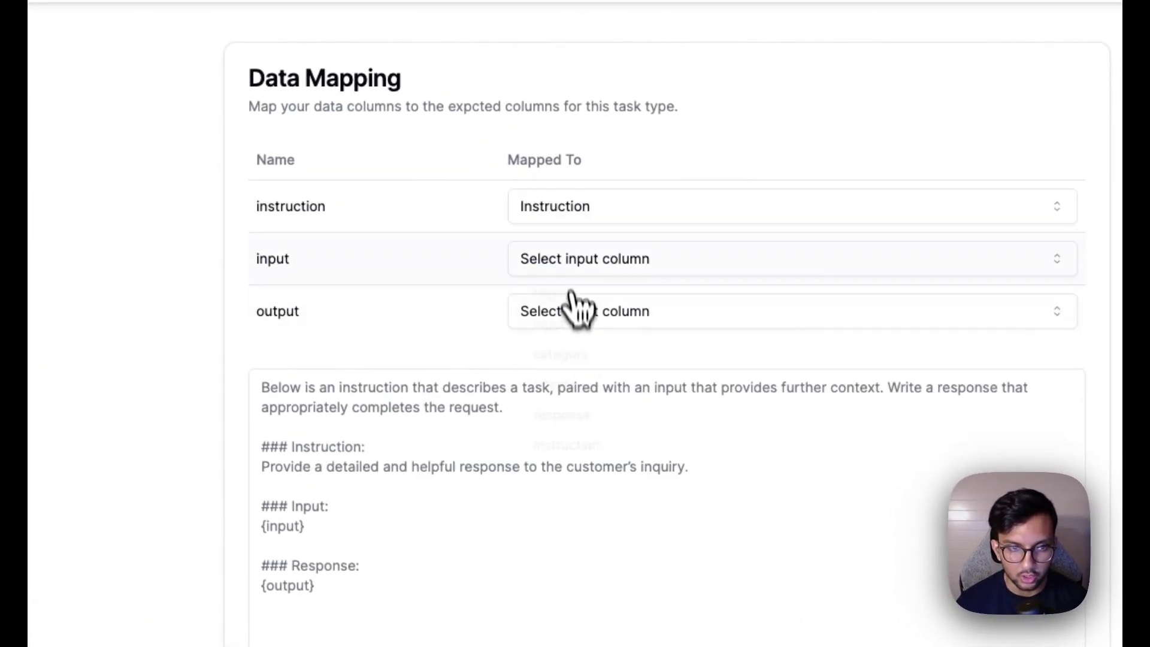
pyautogui.click(570, 272)
pyautogui.click(537, 333)
pyautogui.click(557, 318)
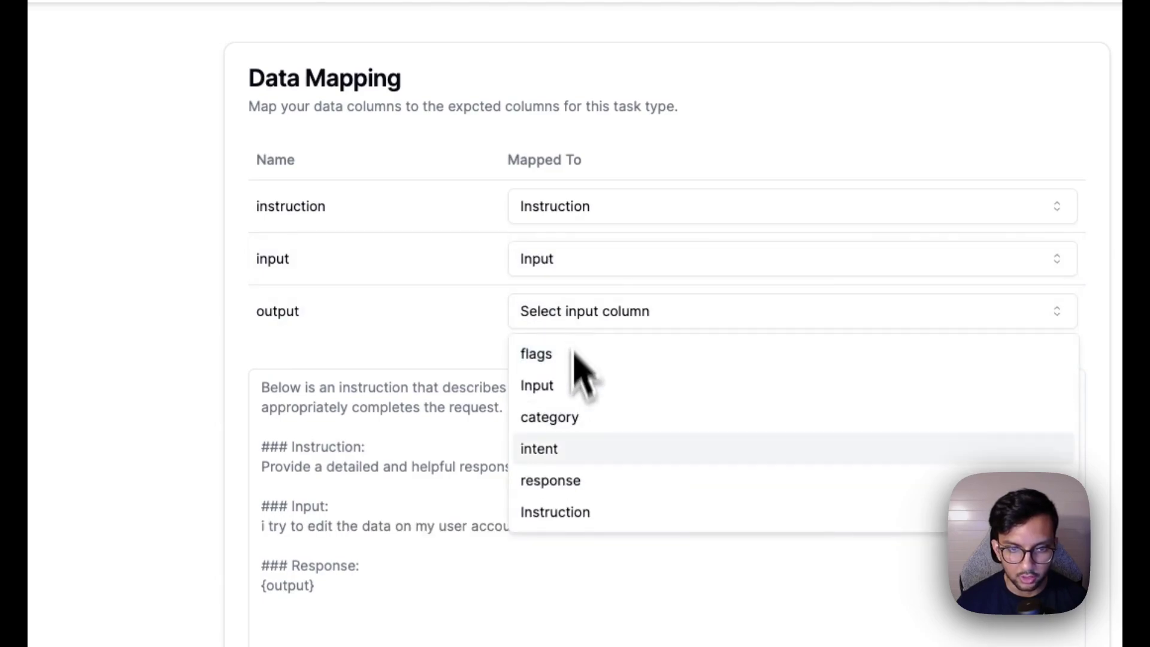
pyautogui.click(558, 474)
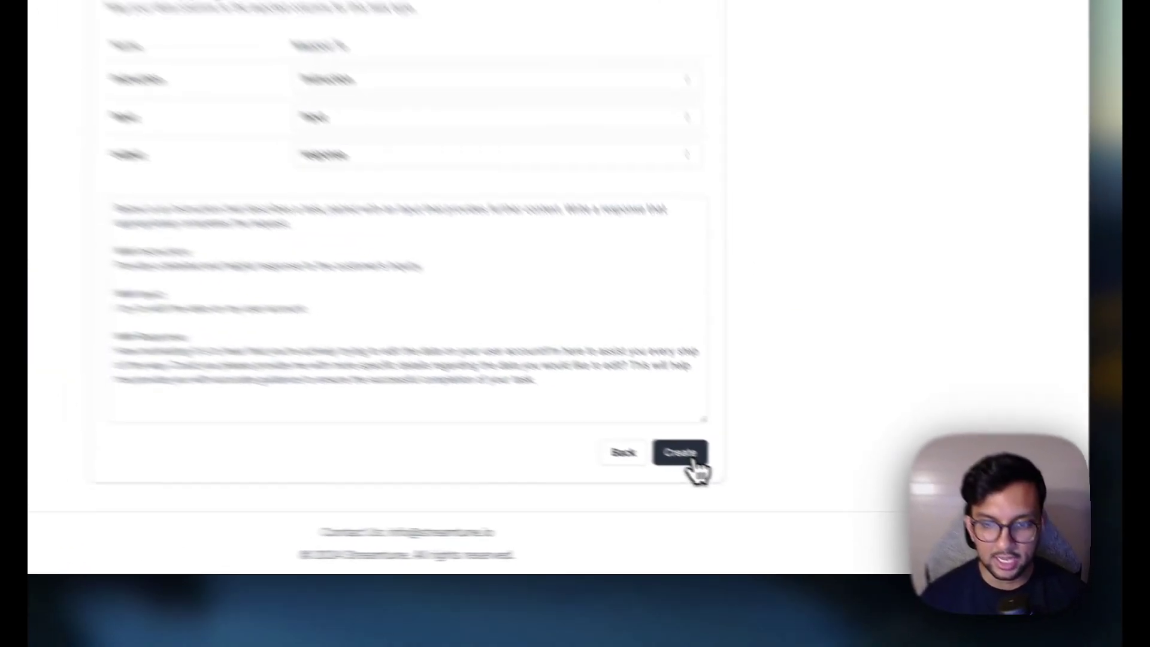
pyautogui.click(693, 461)
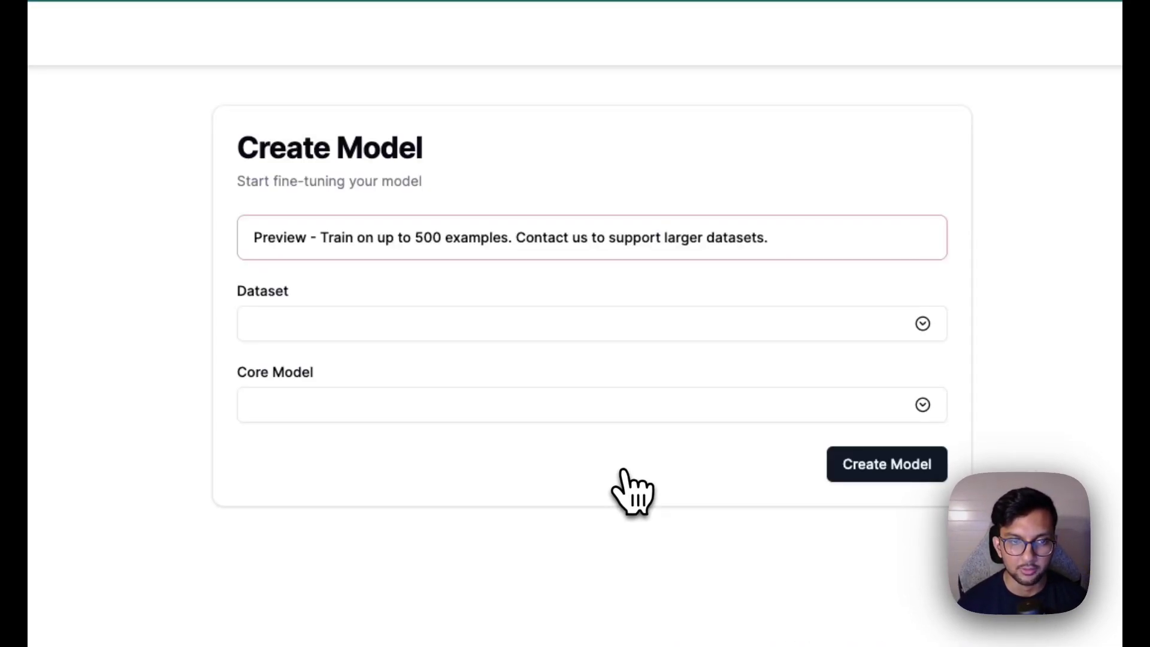
# Create a fine-tuned model from the Customer Support Bot dataset with llama-3-8b-bnb-4bit as the core model.
pyautogui.click(435, 326)
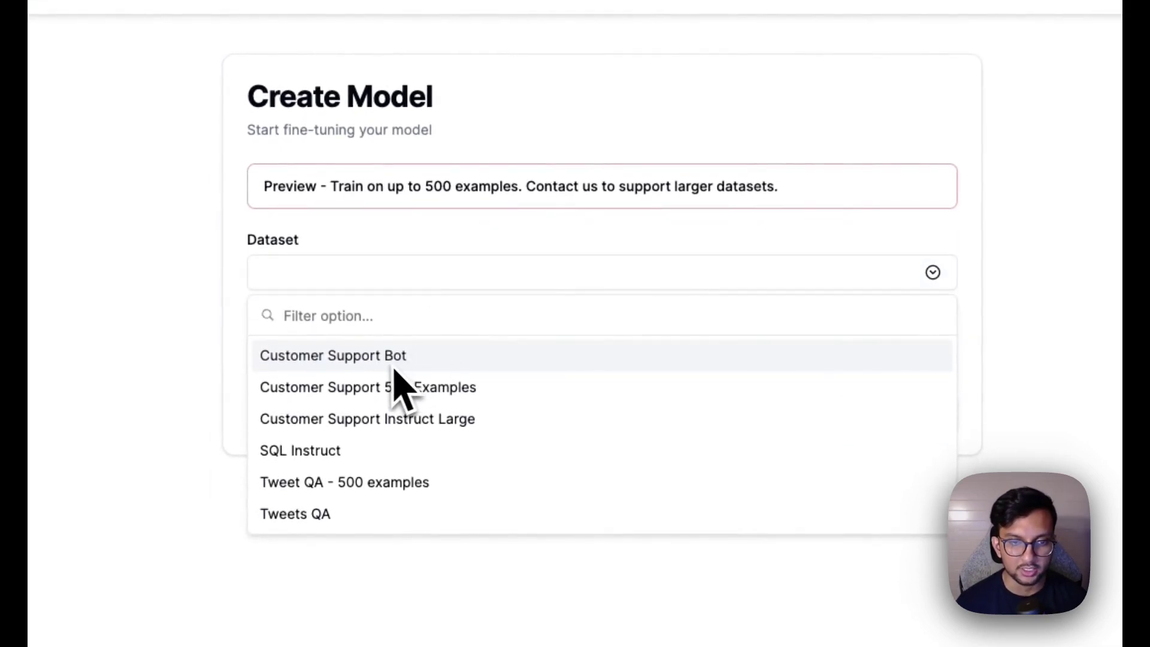
pyautogui.click(395, 369)
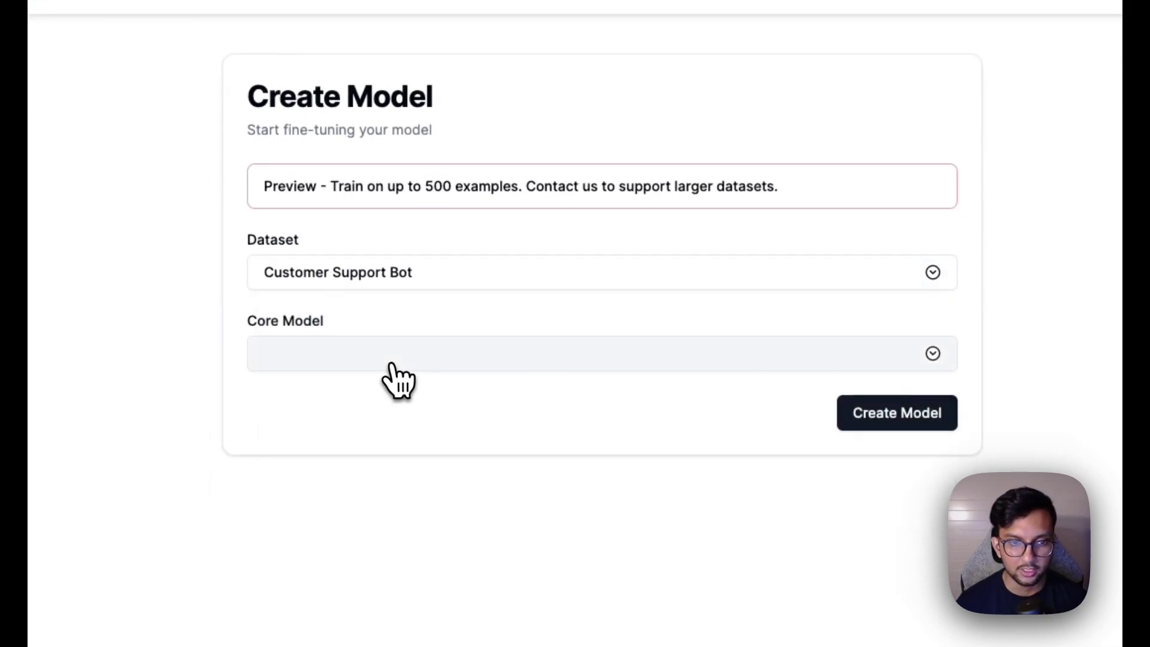
pyautogui.click(392, 362)
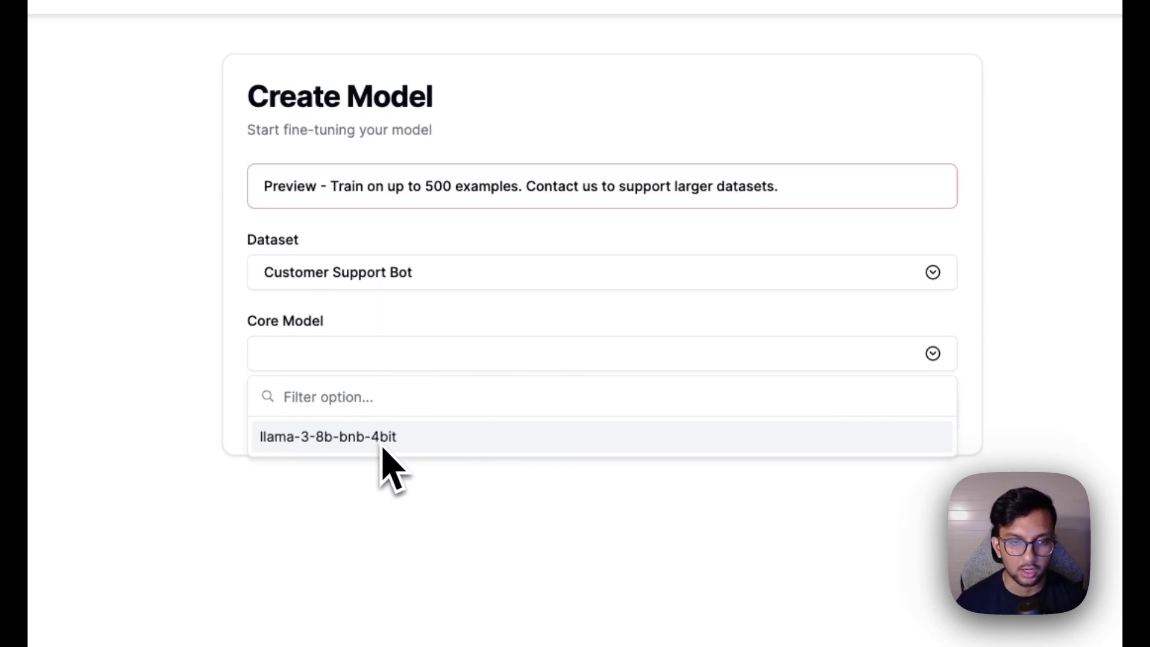
pyautogui.click(381, 449)
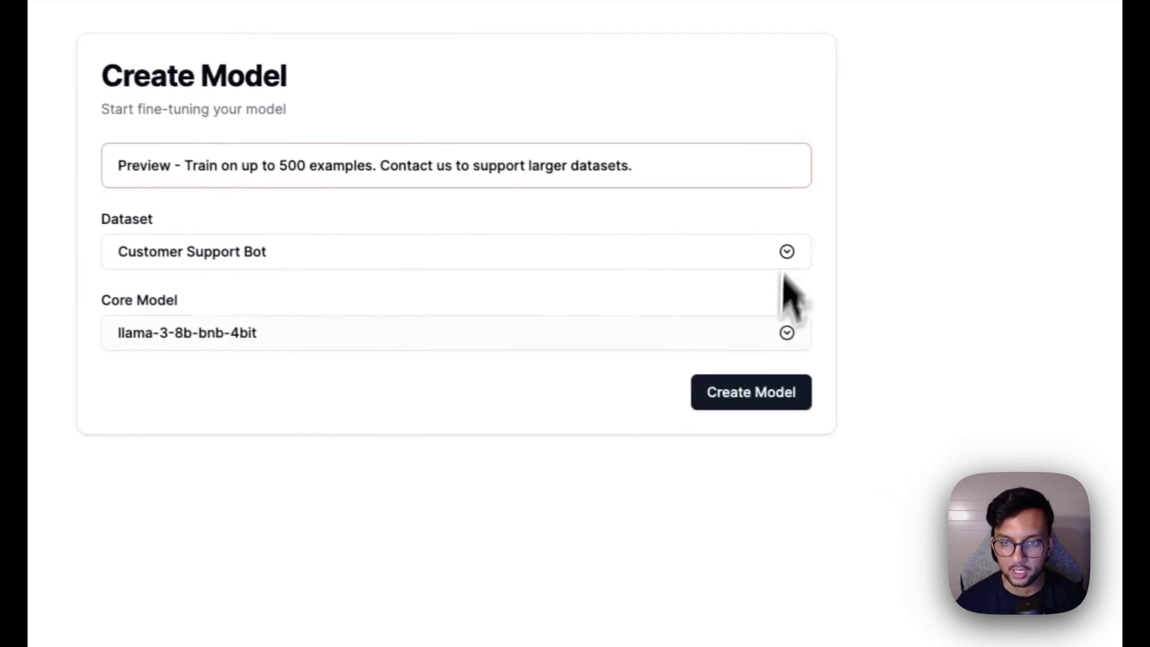
pyautogui.click(740, 398)
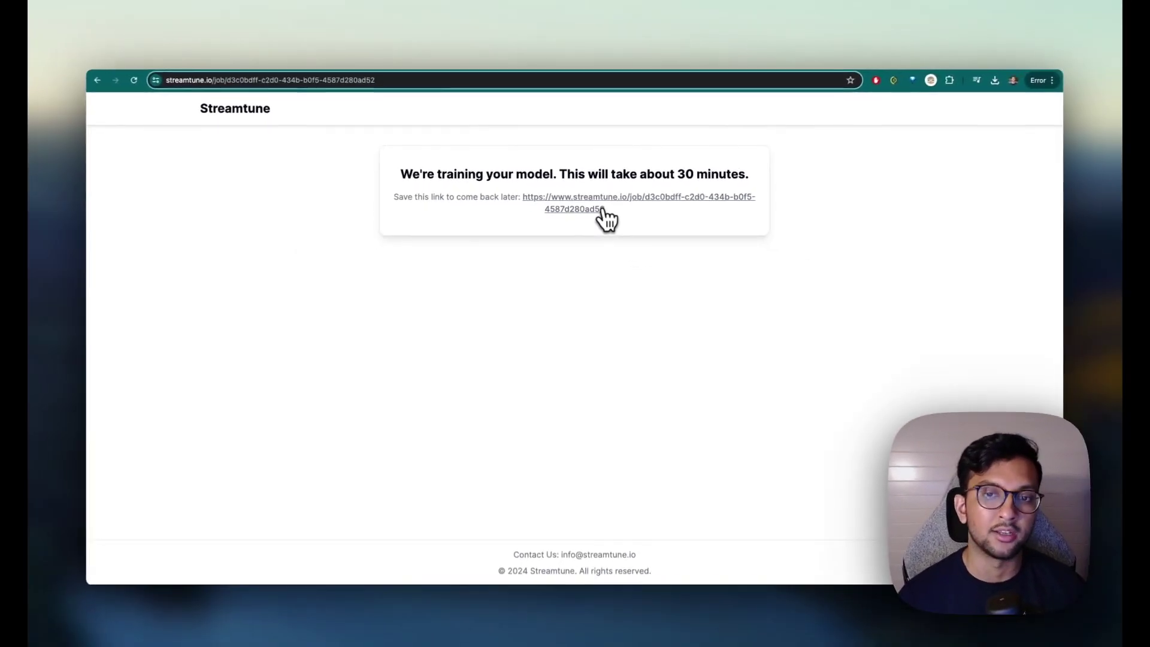
# Return to the Streamtune home page and open the ready-made Customer Support model from the available models.
pyautogui.click(259, 112)
pyautogui.click(624, 303)
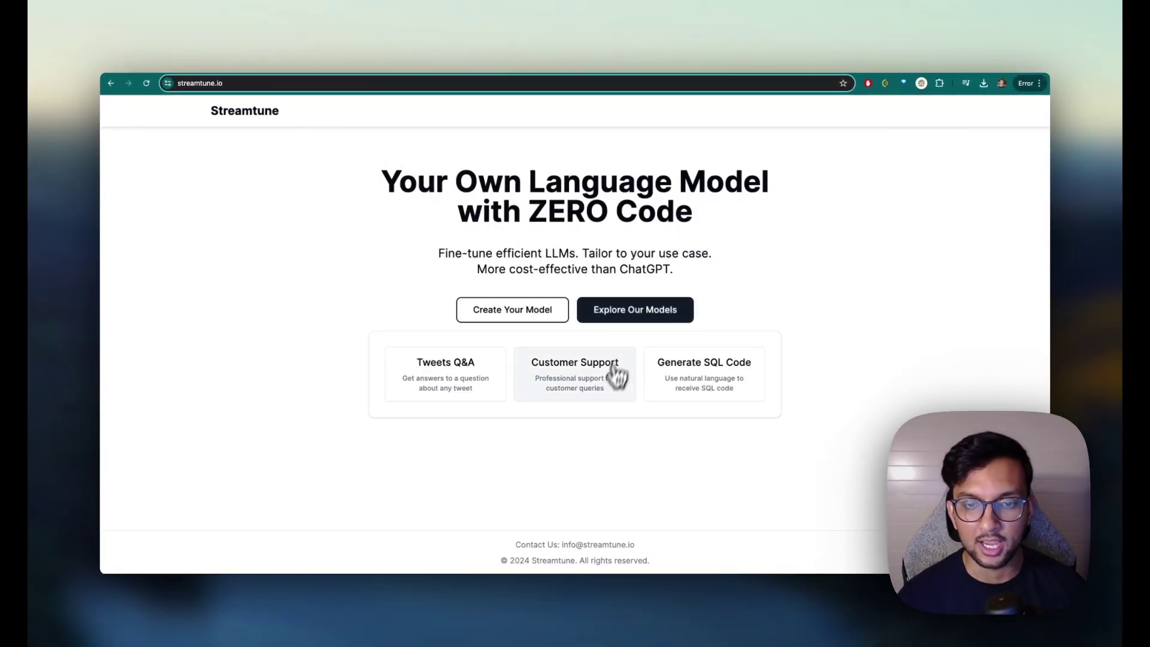
pyautogui.click(599, 398)
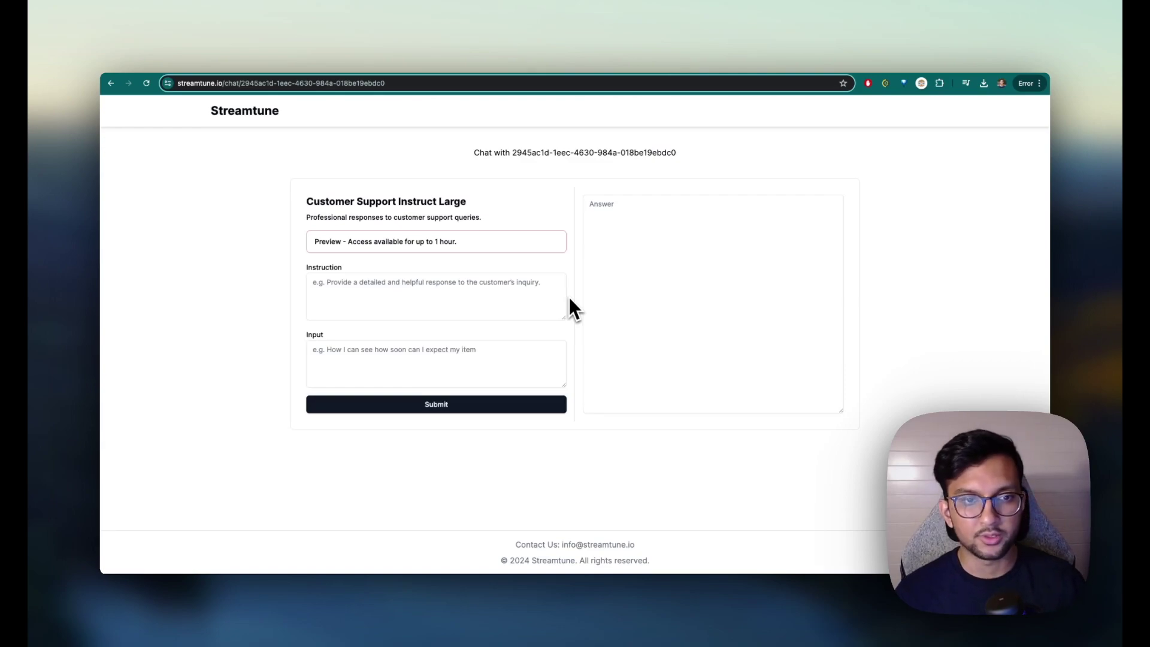
# Enter the instruction "Provide a detailed and helpful response to the customer's inquiry. We are an ecommerce store that sells makeup".
pyautogui.click(487, 301)
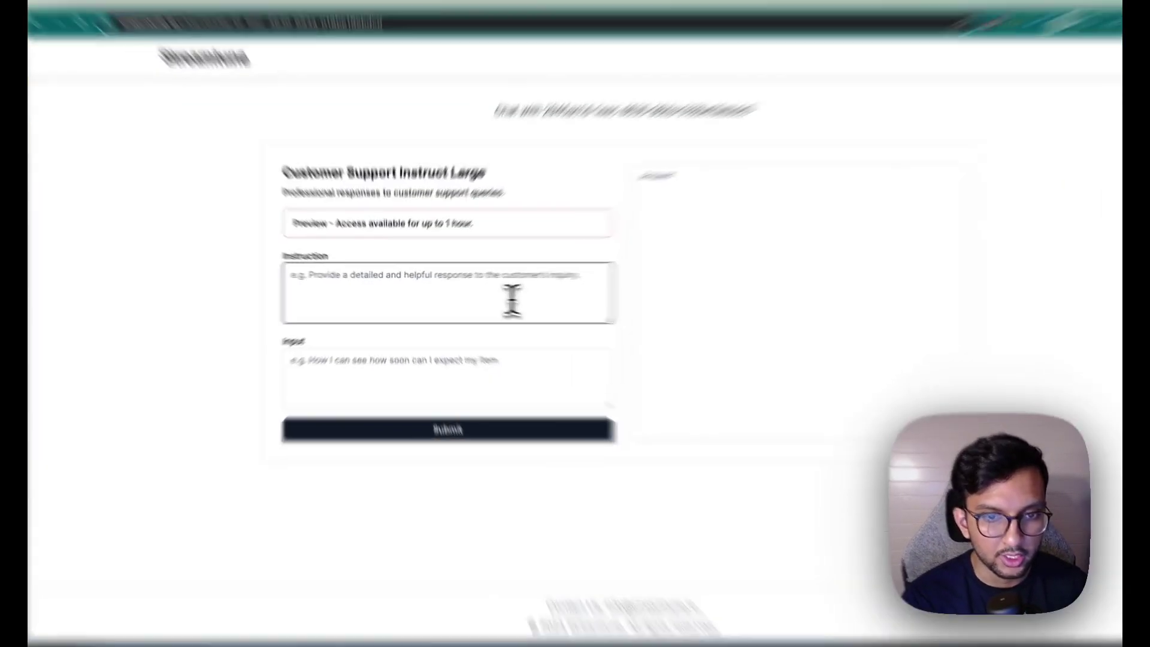
pyautogui.write('Provid')
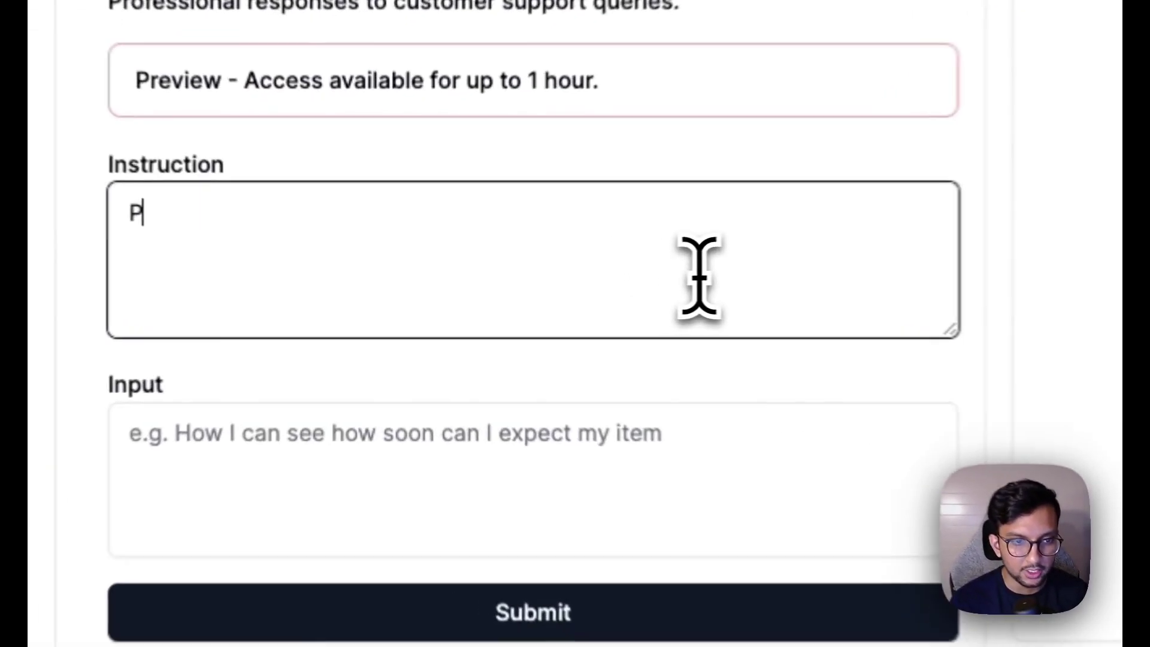
pyautogui.write('e a d')
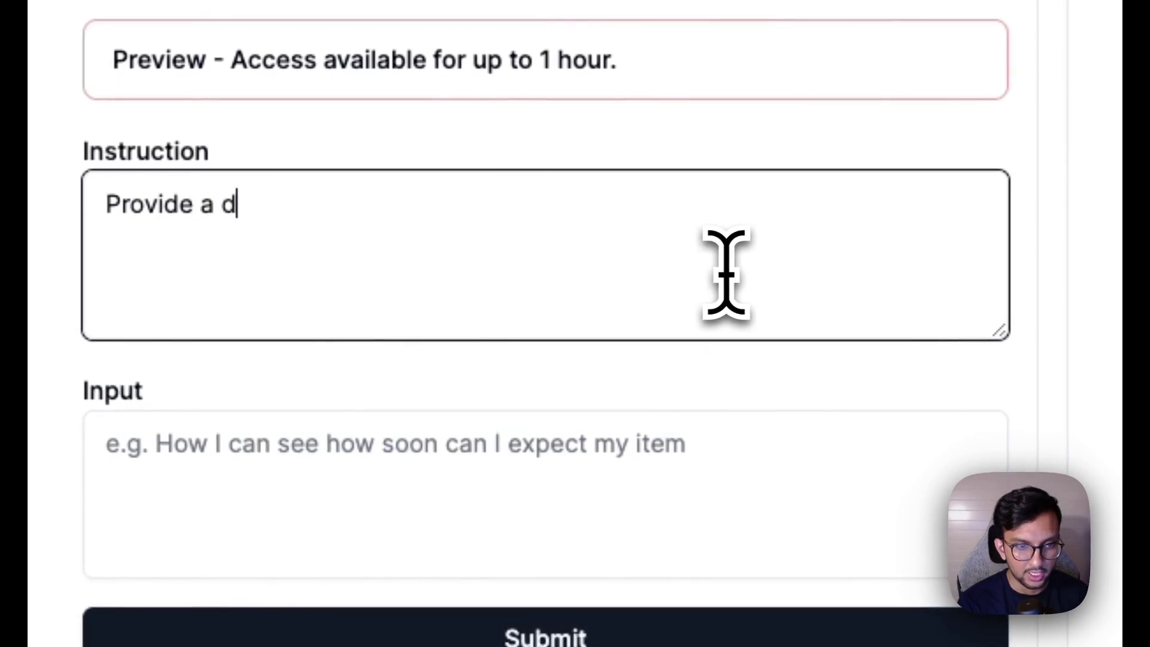
pyautogui.write('etailed and helpful r')
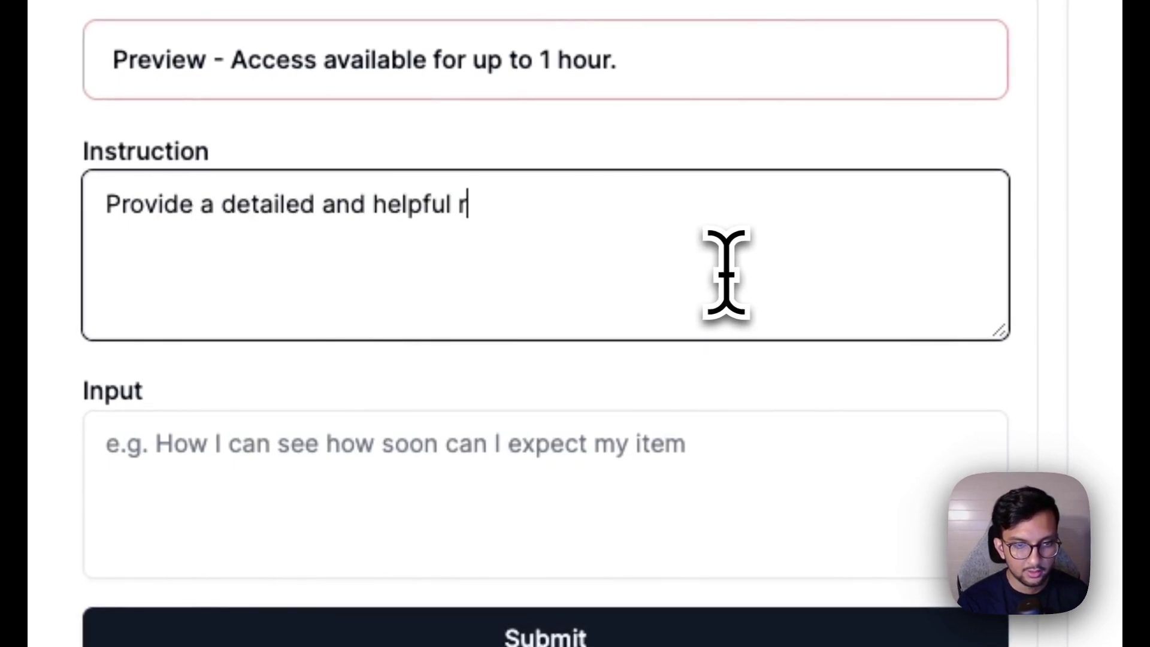
pyautogui.write('espoise to the customer')
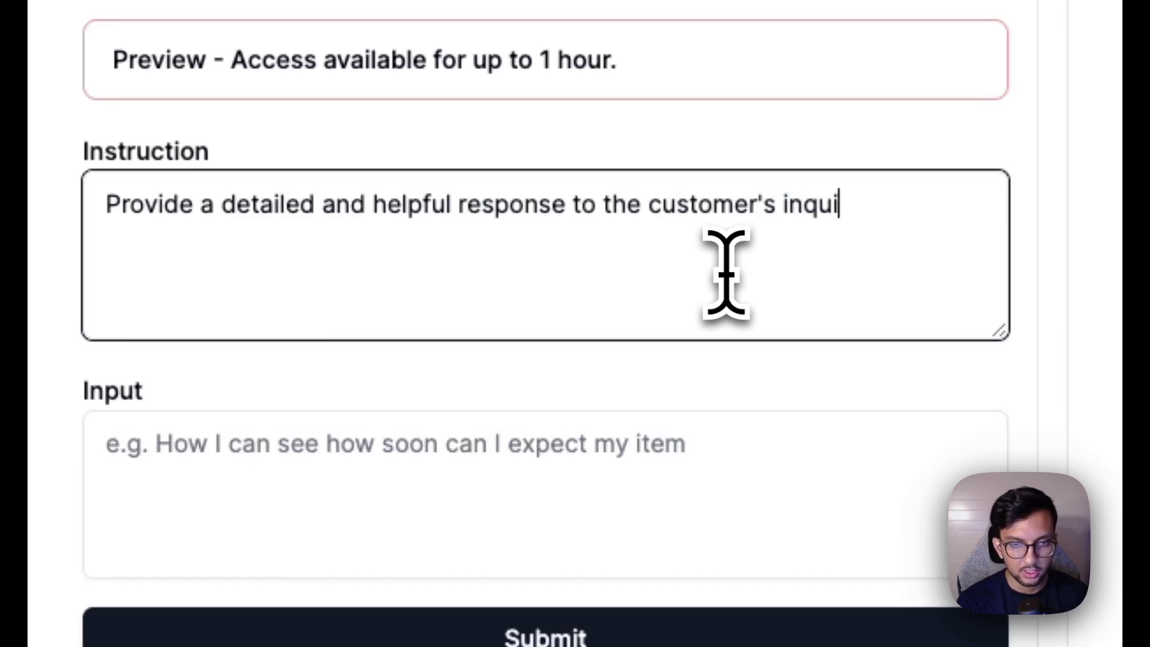
pyautogui.write("'s inquiry. WE")
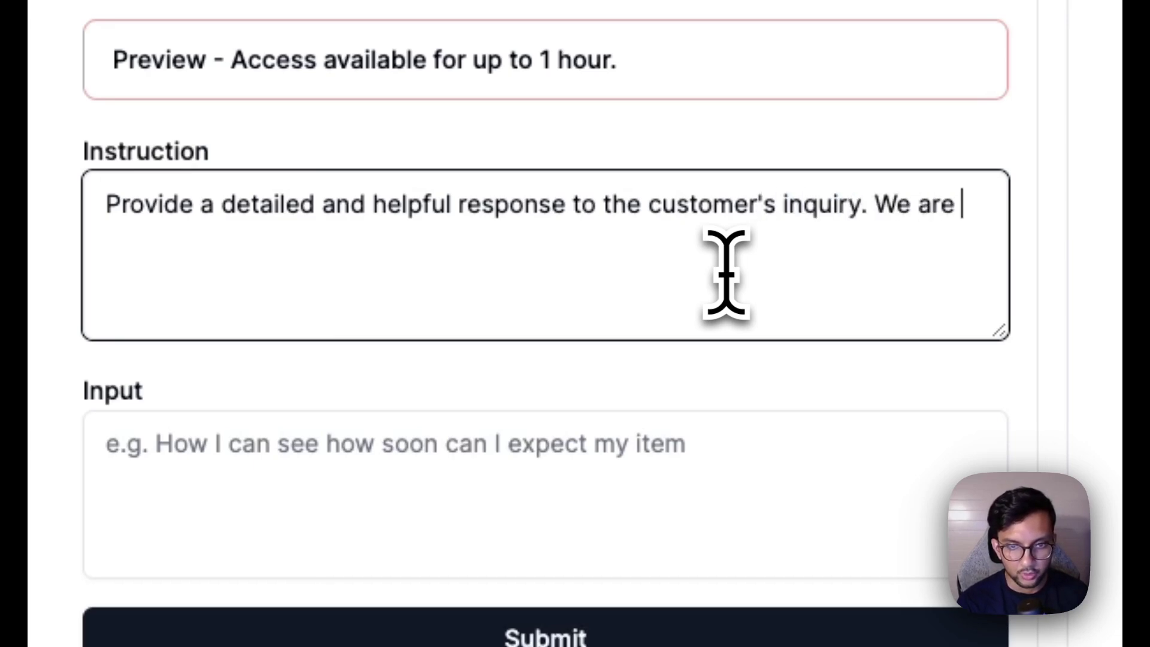
pyautogui.write(' are an ec')
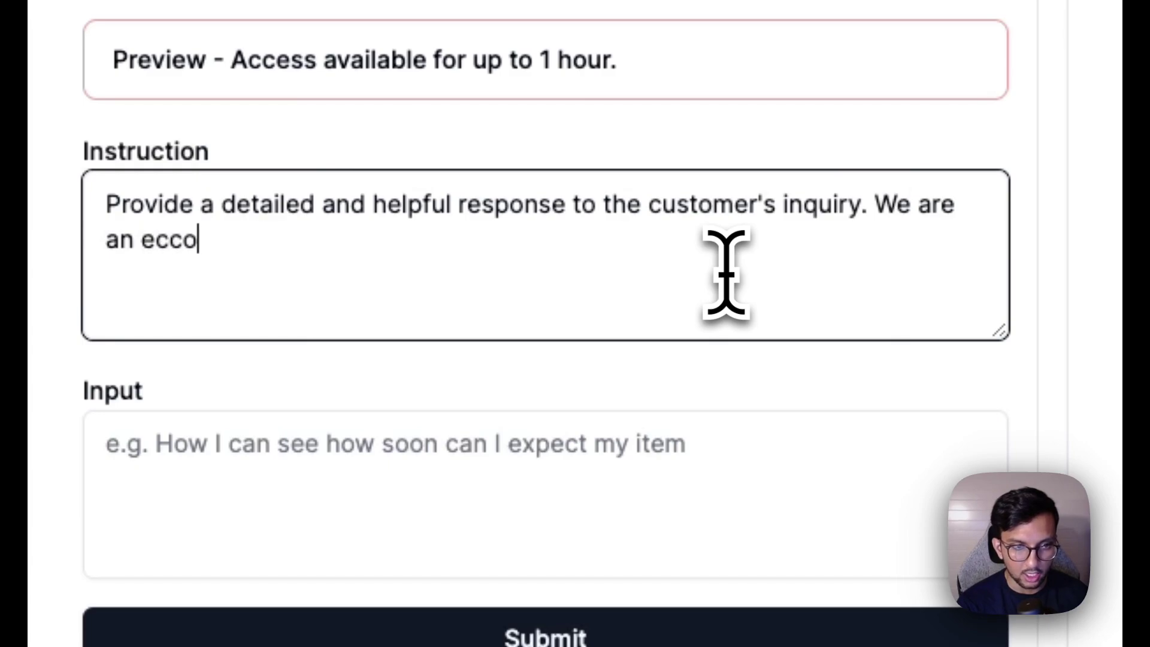
pyautogui.write('ommerce sto')
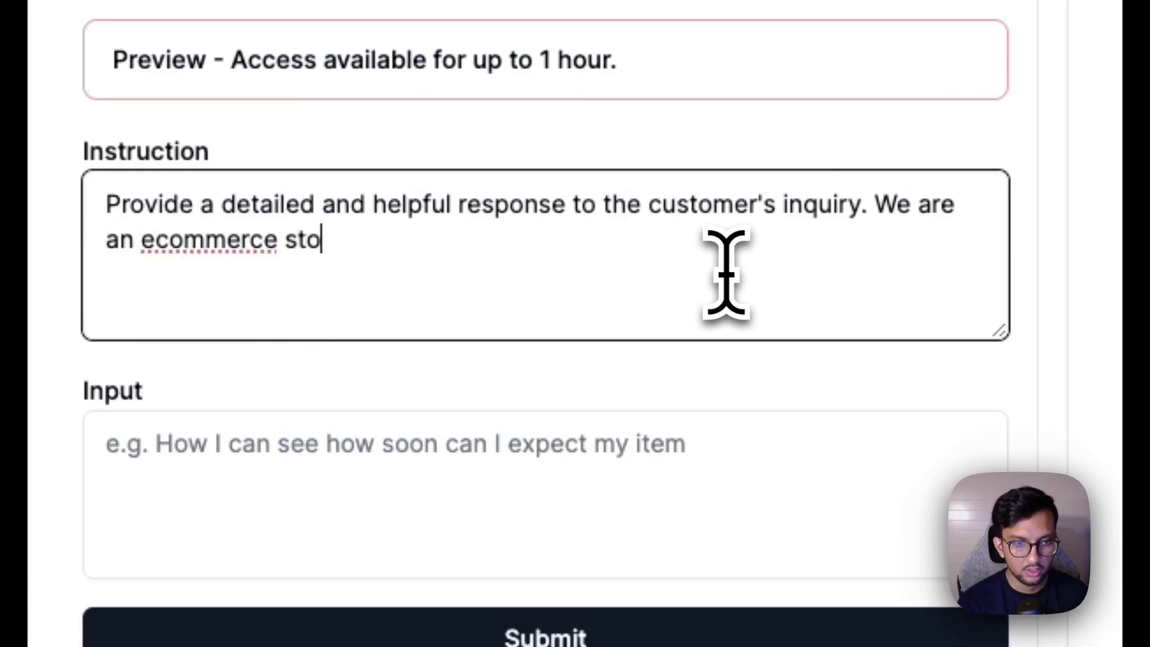
pyautogui.write('le thare tha')
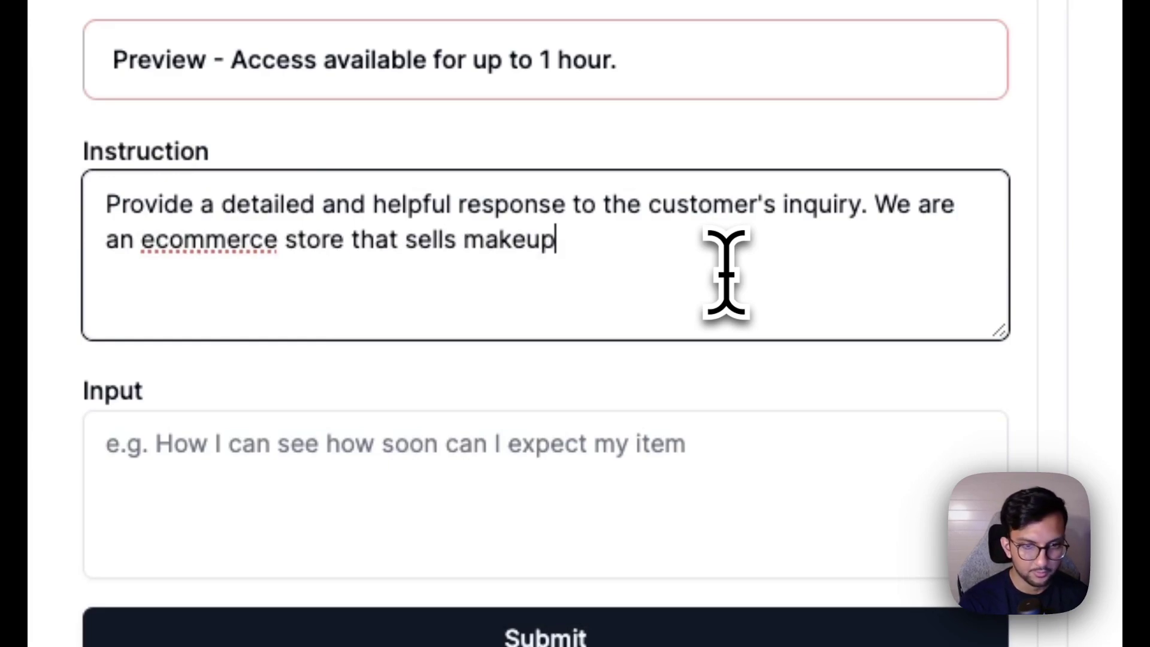
# Enter the customer input "I didn't like the lipstick I purchased - I want a refund" and submit it to the model.
pyautogui.click(633, 464)
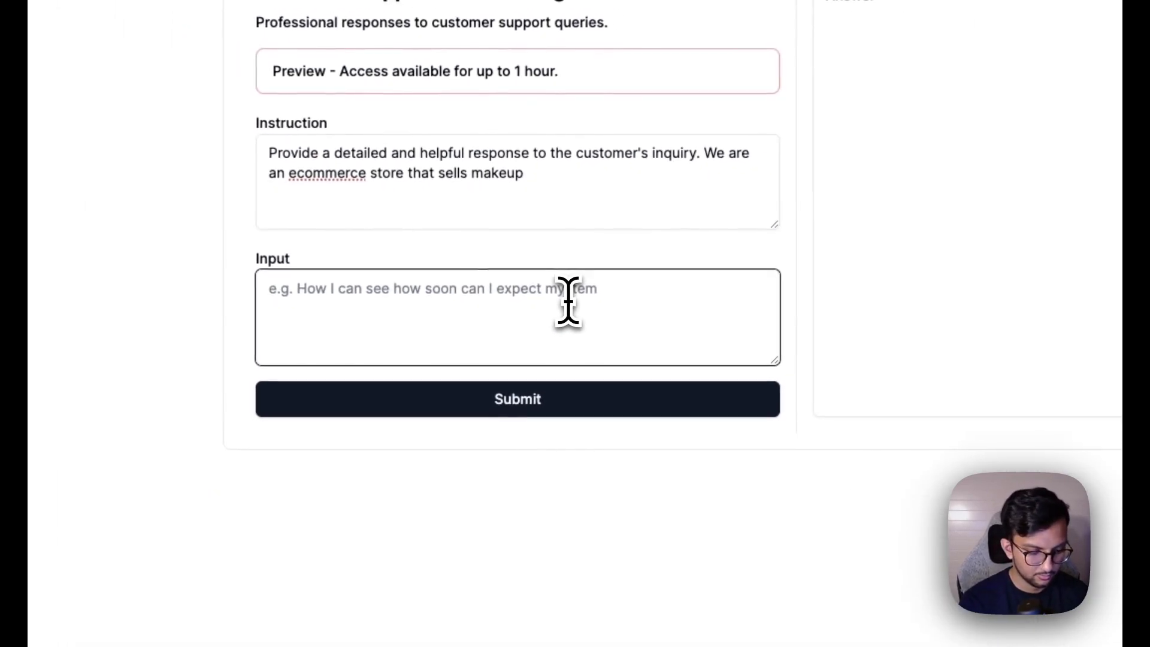
pyautogui.write('I')
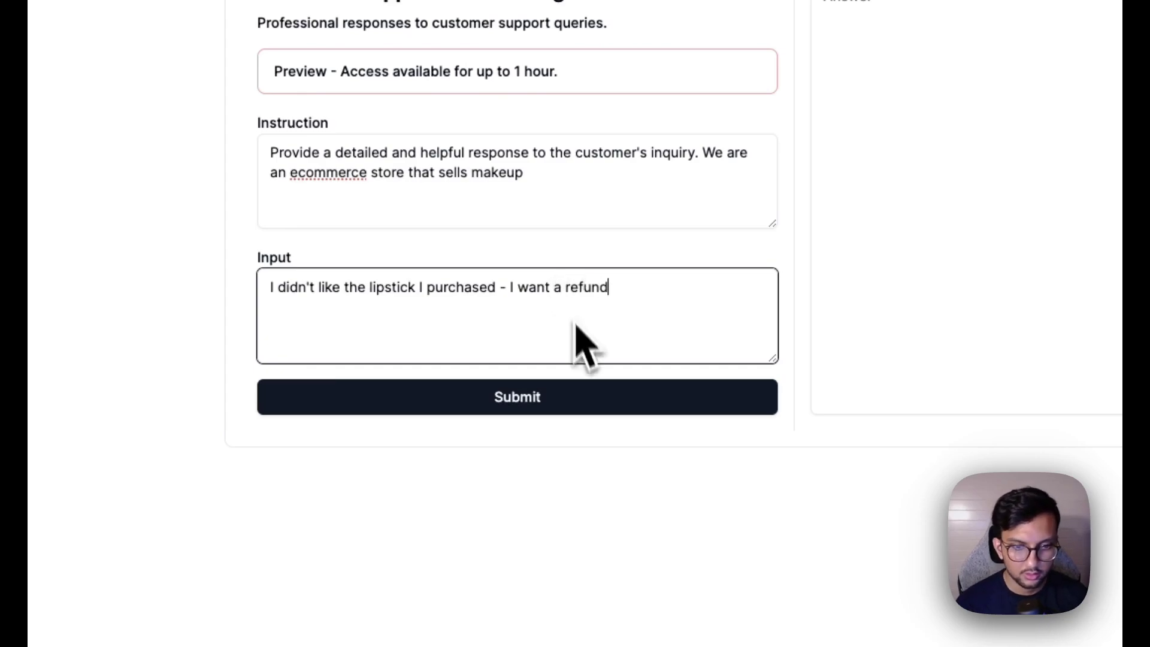
pyautogui.click(575, 400)
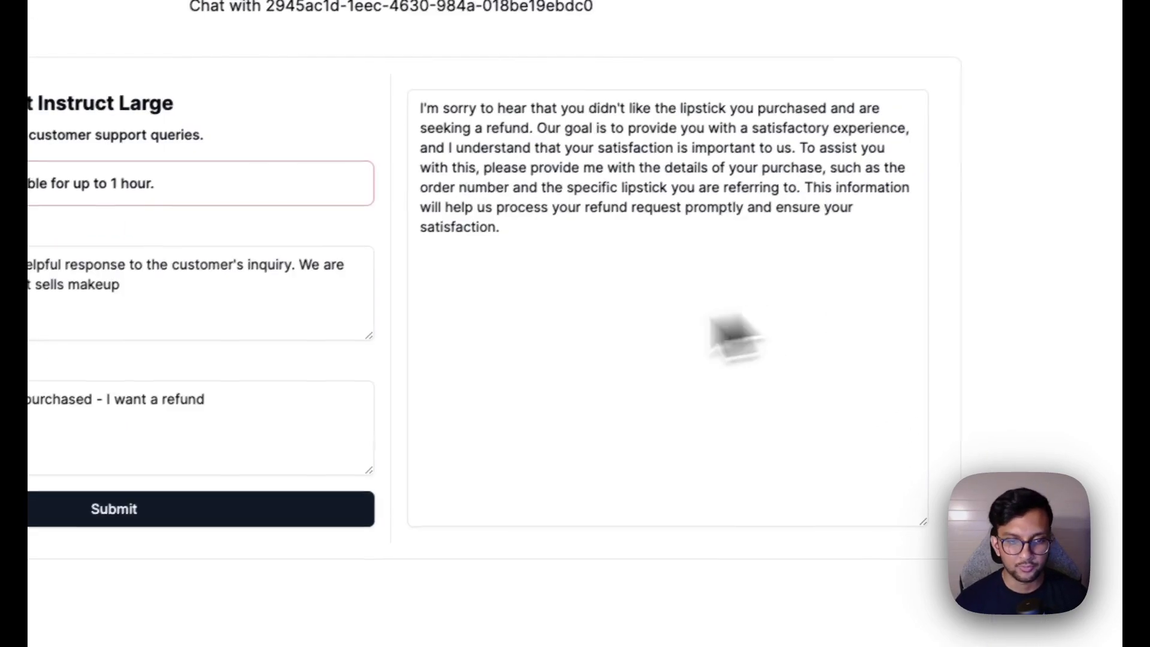
pyautogui.click(113, 508)
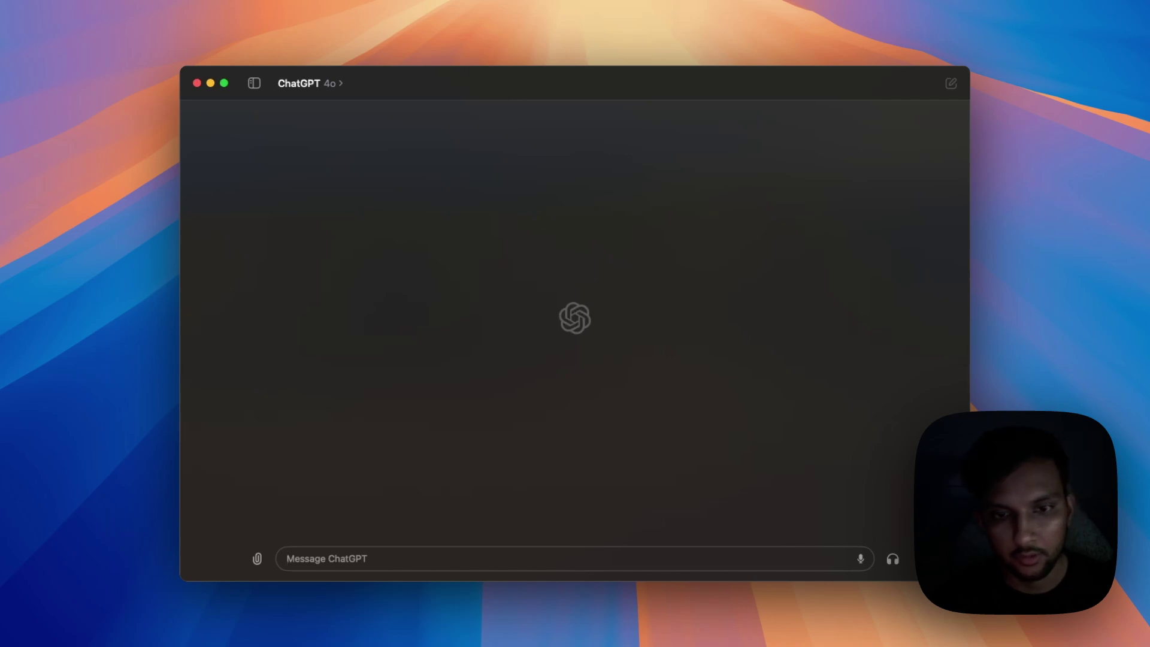
# Send ChatGPT the makeup store's customer-support instruction together with the customer message "I didn't like the lipstick I purchased I want a refund".
pyautogui.write("provide a detailed and helpful response to the customer's inquiry. we are a ecommerce store that sells makeup I didn't like the lipstick I purchased I want a refund")
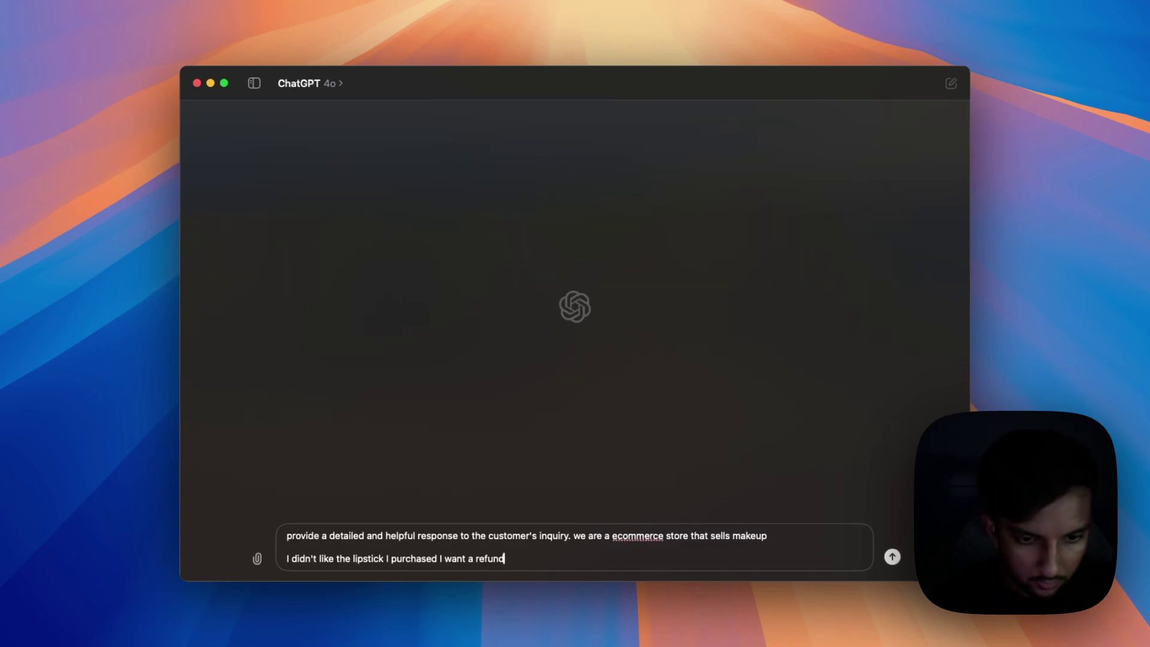
pyautogui.press('Return')
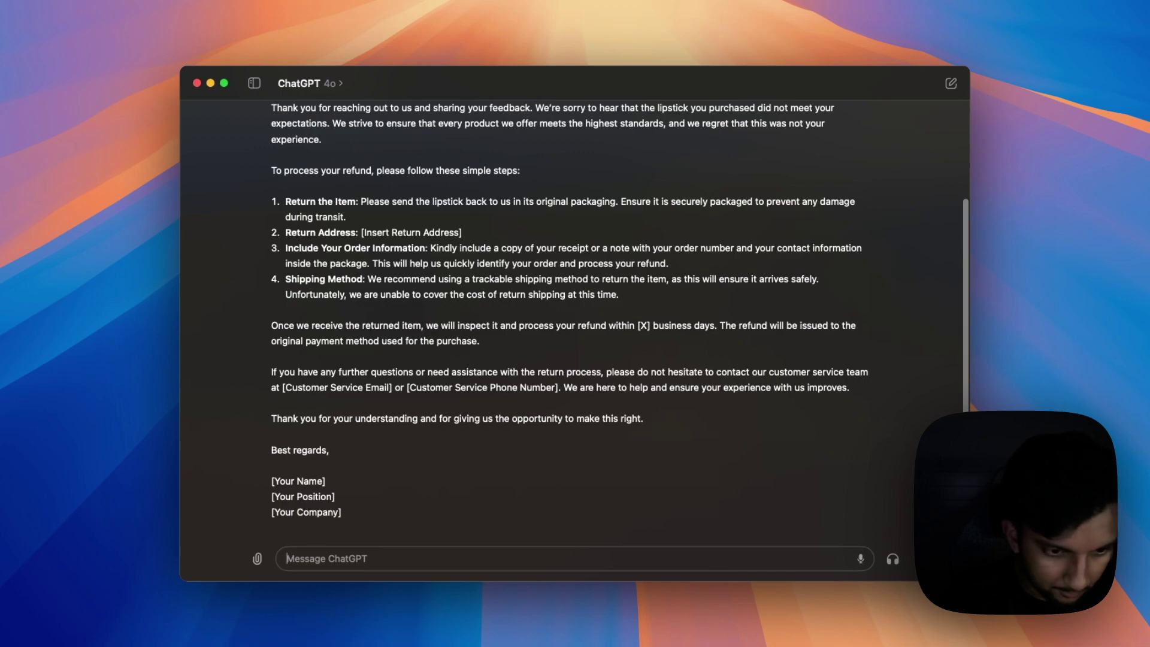
# Send the follow-up "This is actually a conversation in a chatbot make the response really short".
pyautogui.write('This is actually a conversation')
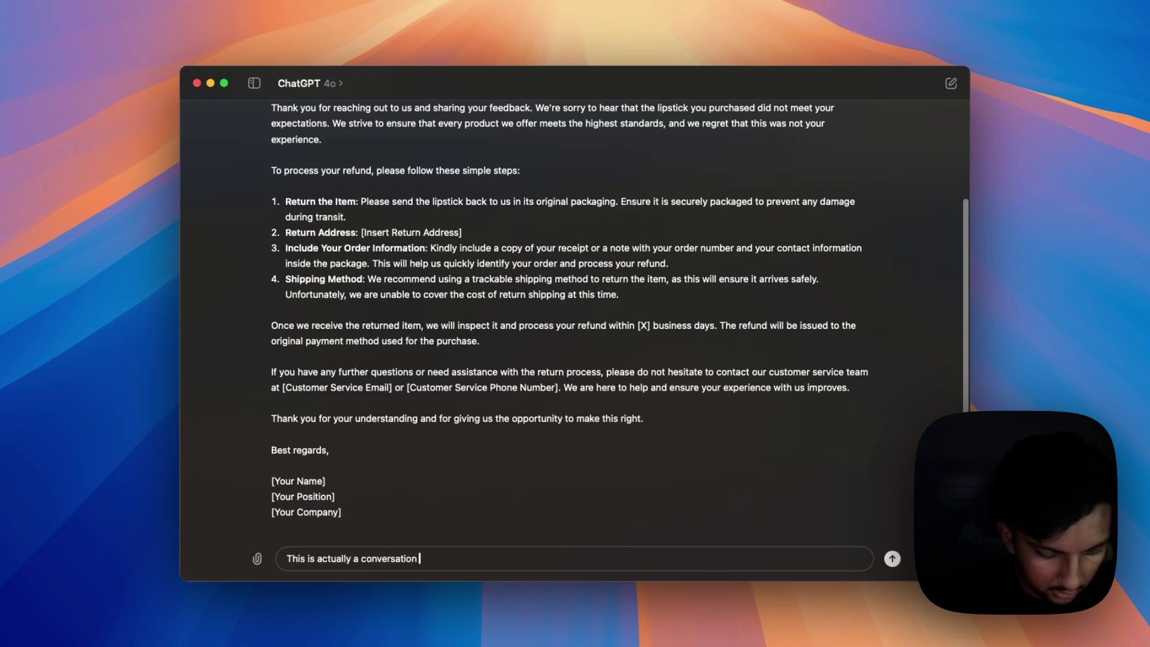
pyautogui.write(' in a chat')
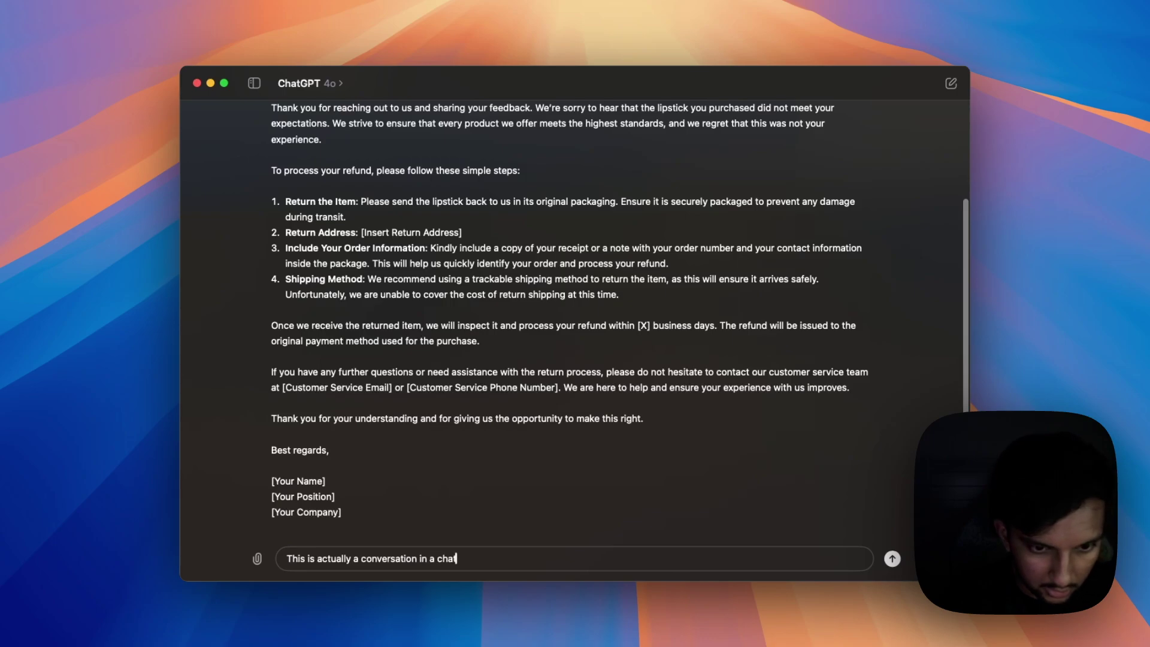
pyautogui.write('bot make the response ')
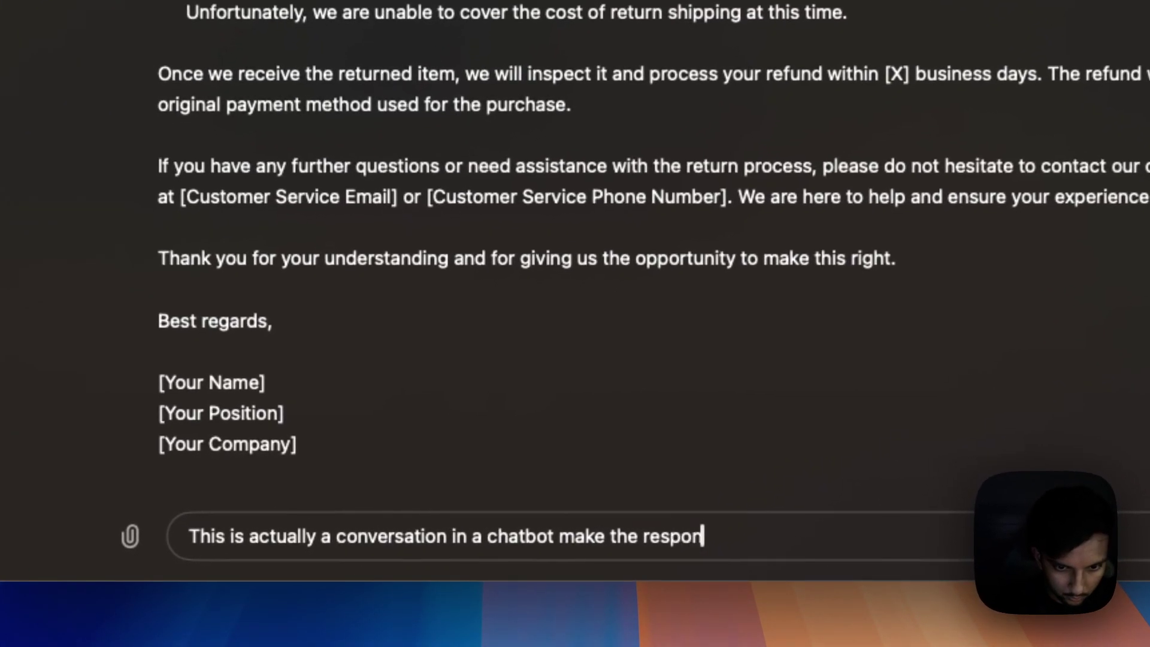
pyautogui.write('really short')
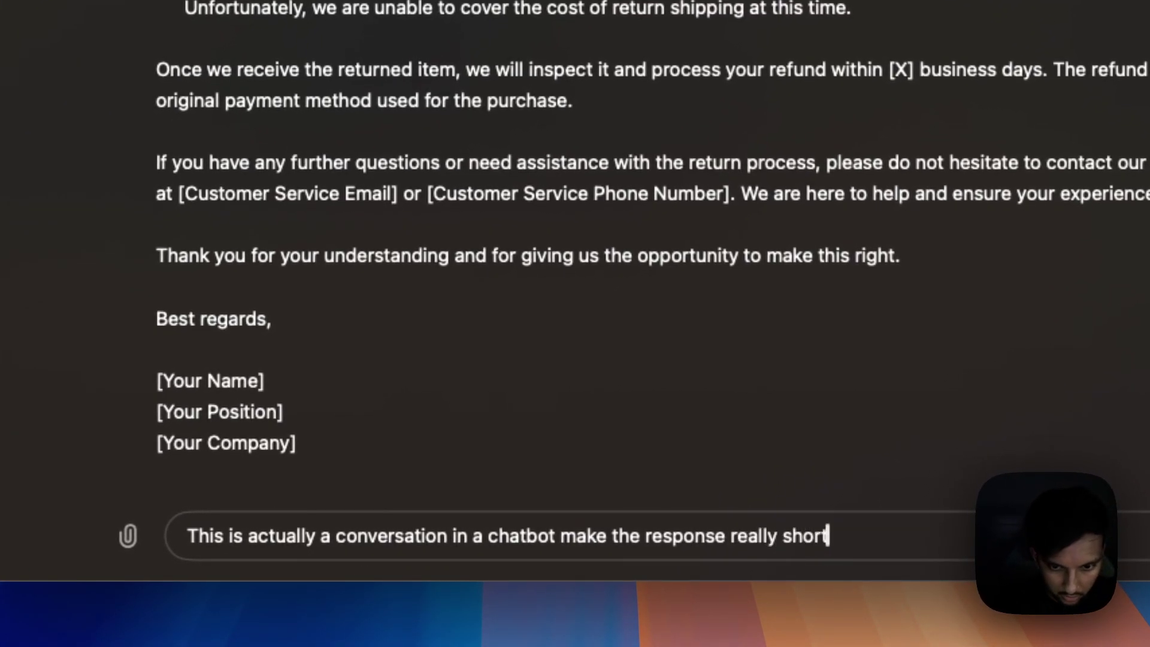
pyautogui.press('Return')
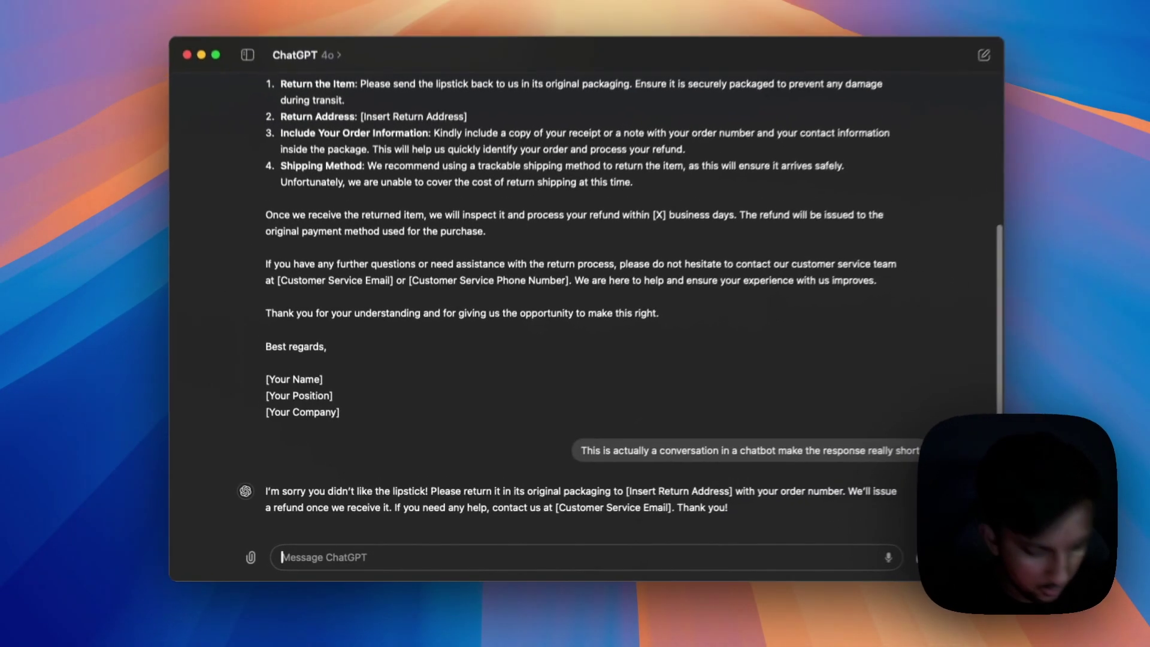
# Paste the sample support reply about online payment issues into the message draft and insert a copy of the original instruction and refund request above it.
pyautogui.write("Thank you for bringing this to our attention. We understand the importance of reporting any issues you're encountering with online payments. Rest assured, we're here to assist you every step of the way. To ensure that your concerns are addressed promptly and efficiently, could you kindly provide more details about the specific issues you're experiencing? Your feedback is crucial in helping us improve our systems and provide you with a seamless payment experience. We appreciate your cooperation in resolving this matter.")
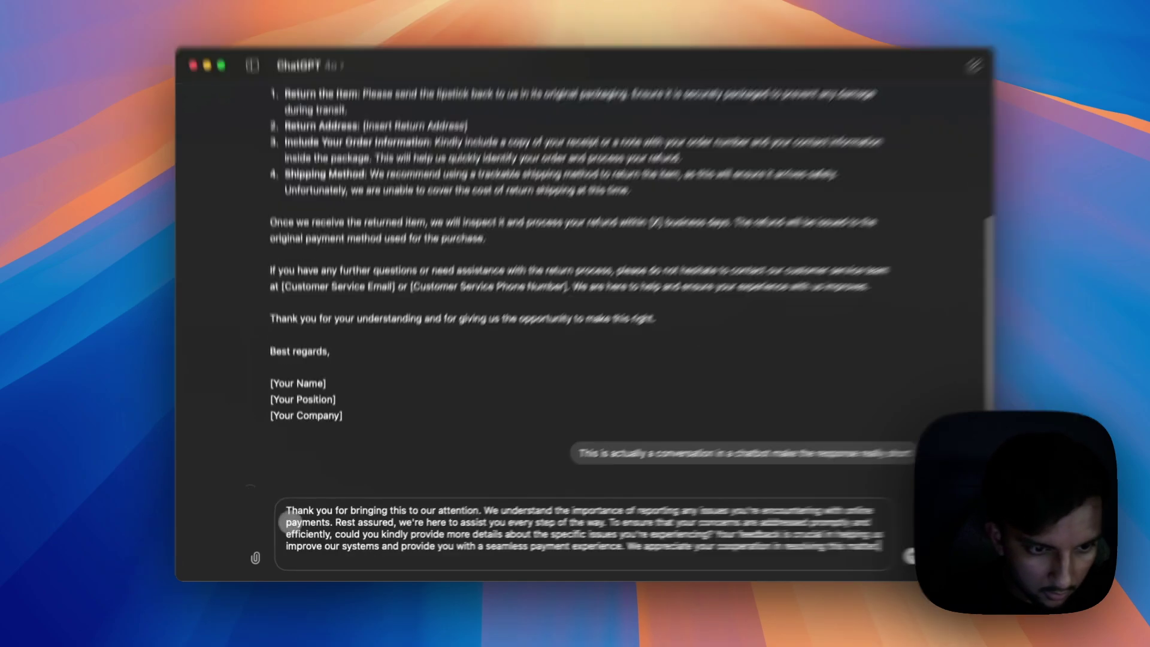
pyautogui.click(289, 520)
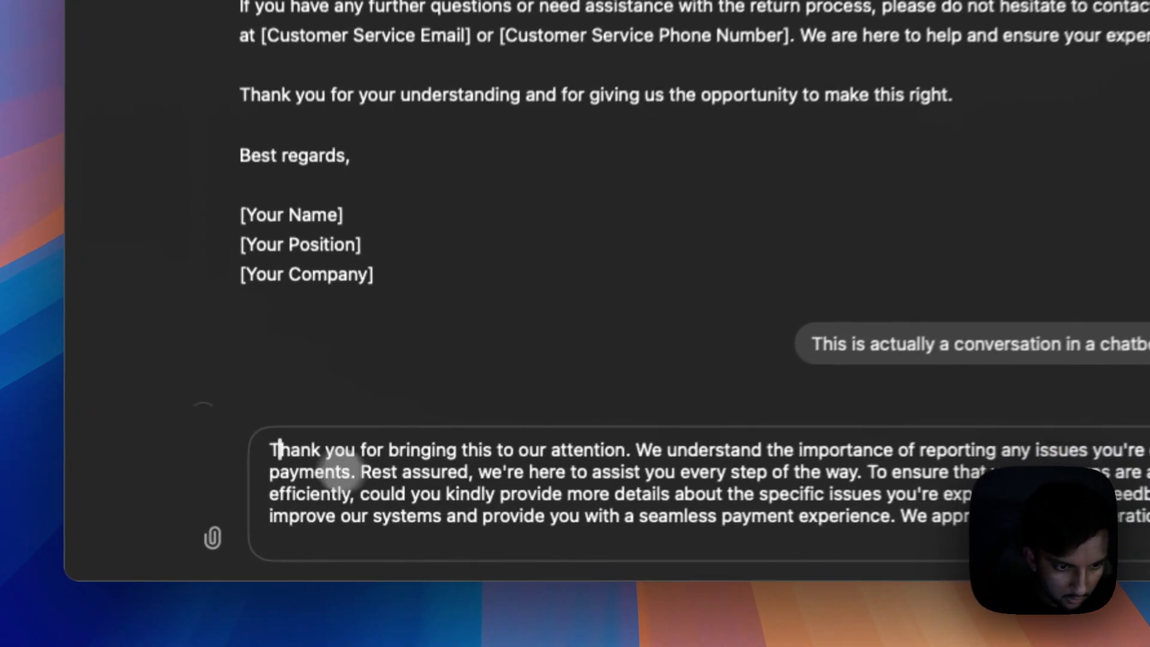
pyautogui.hotkey('shift', 'Return')
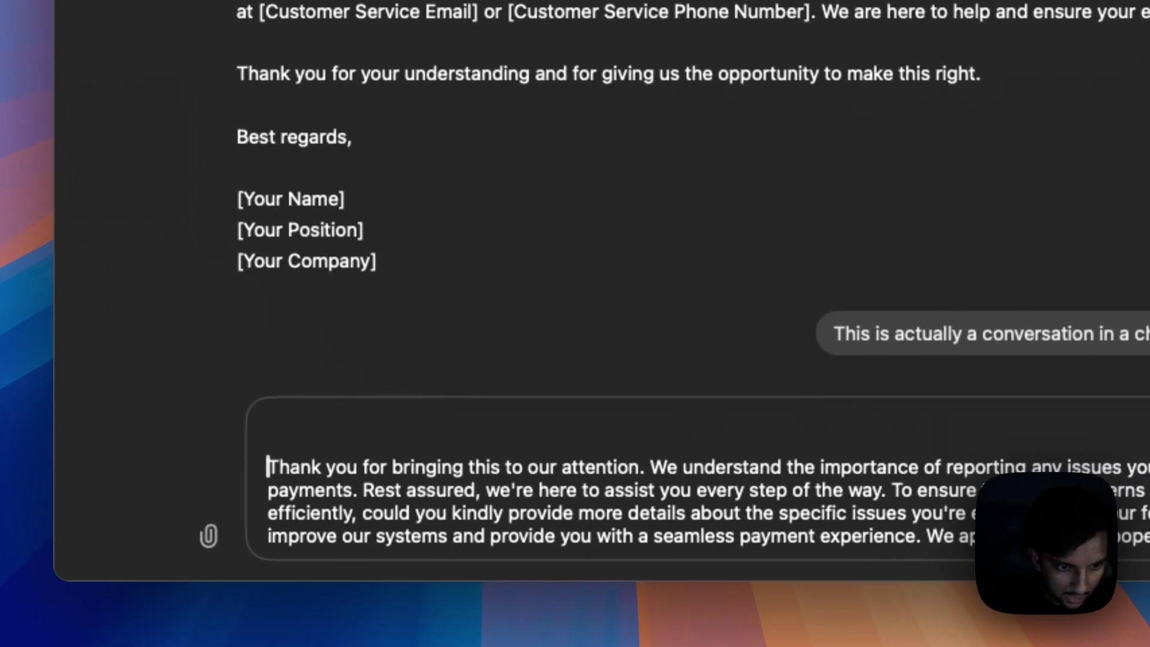
pyautogui.press('Up')
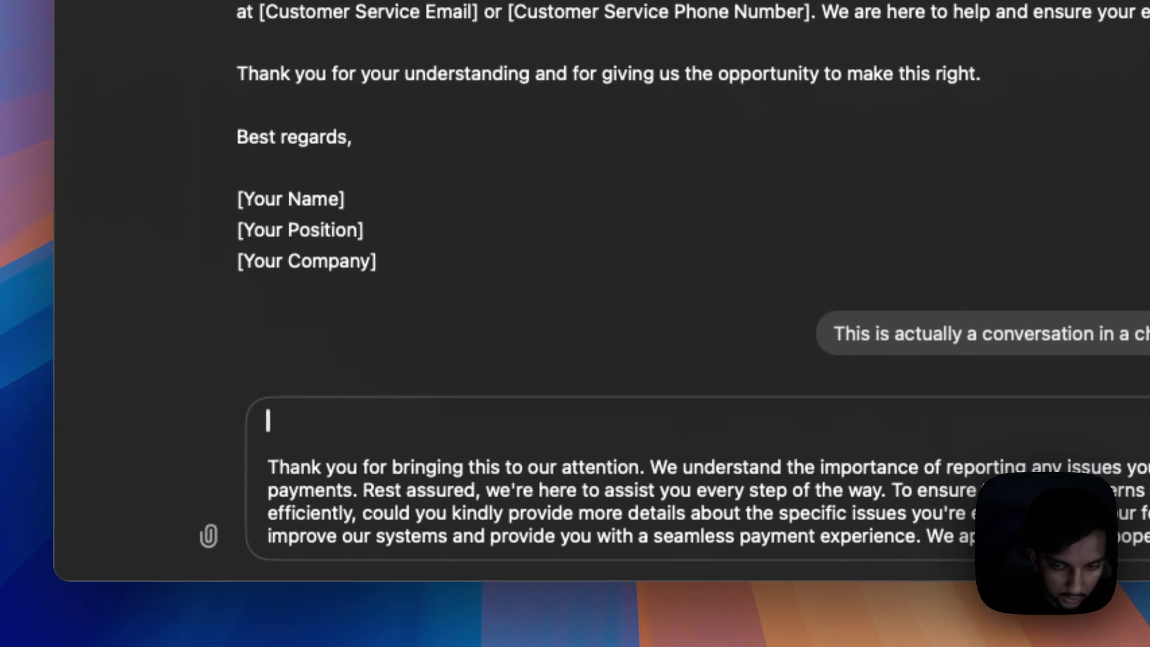
pyautogui.scroll(15, 659, 300)
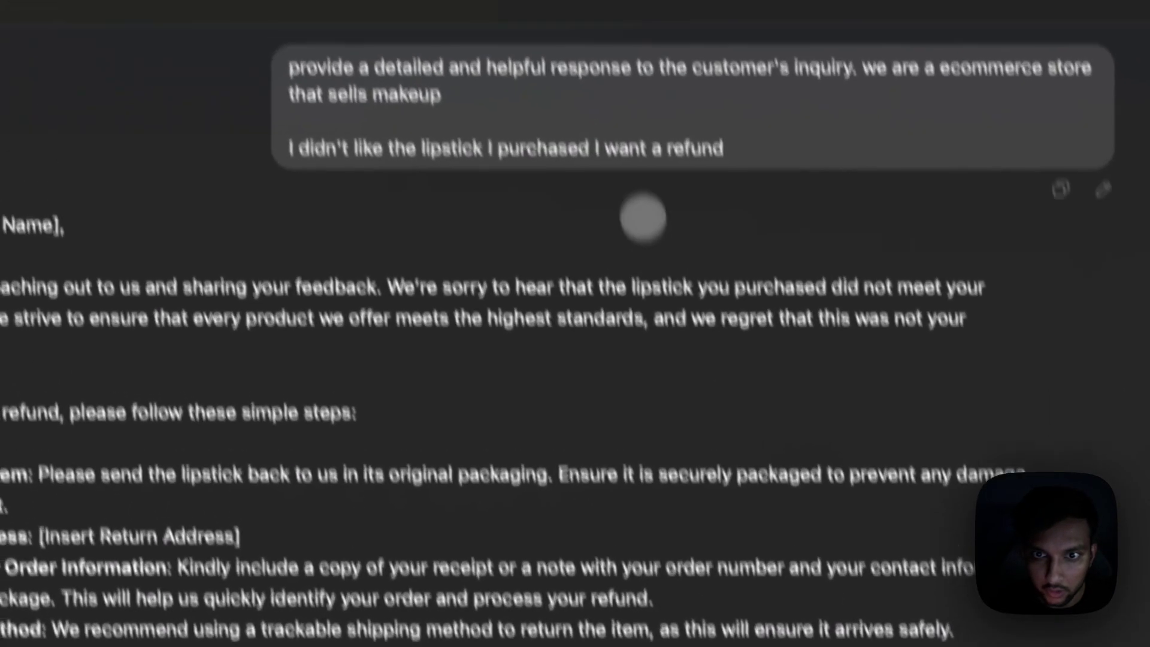
pyautogui.moveTo(643, 218); pyautogui.dragTo(274, 67)
pyautogui.press('super+v')
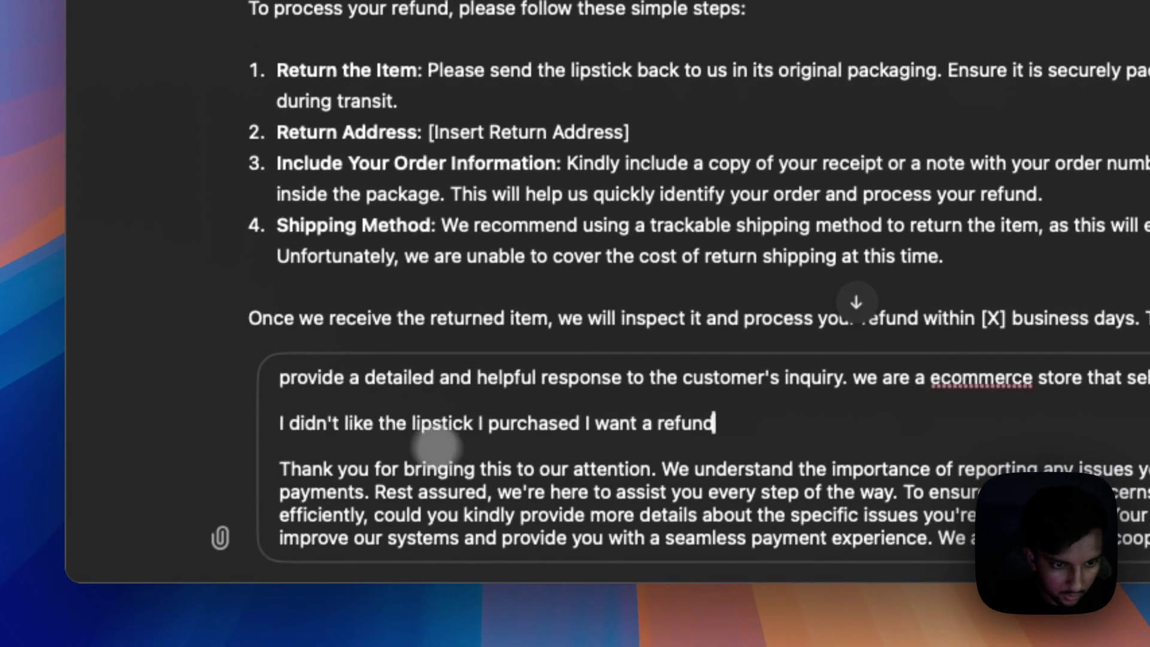
pyautogui.hotkey('shift', 'Return')
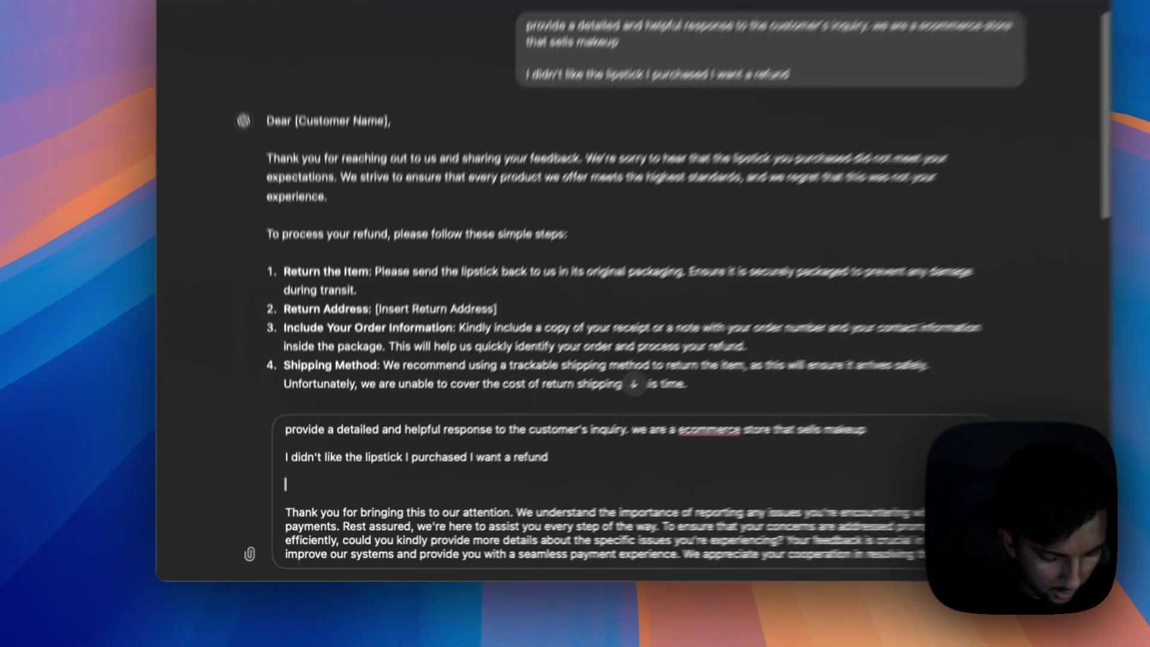
# Add the line "Here's an example of a response - make the response sound like this" between the refund request and the sample reply.
pyautogui.write("Here's an e")
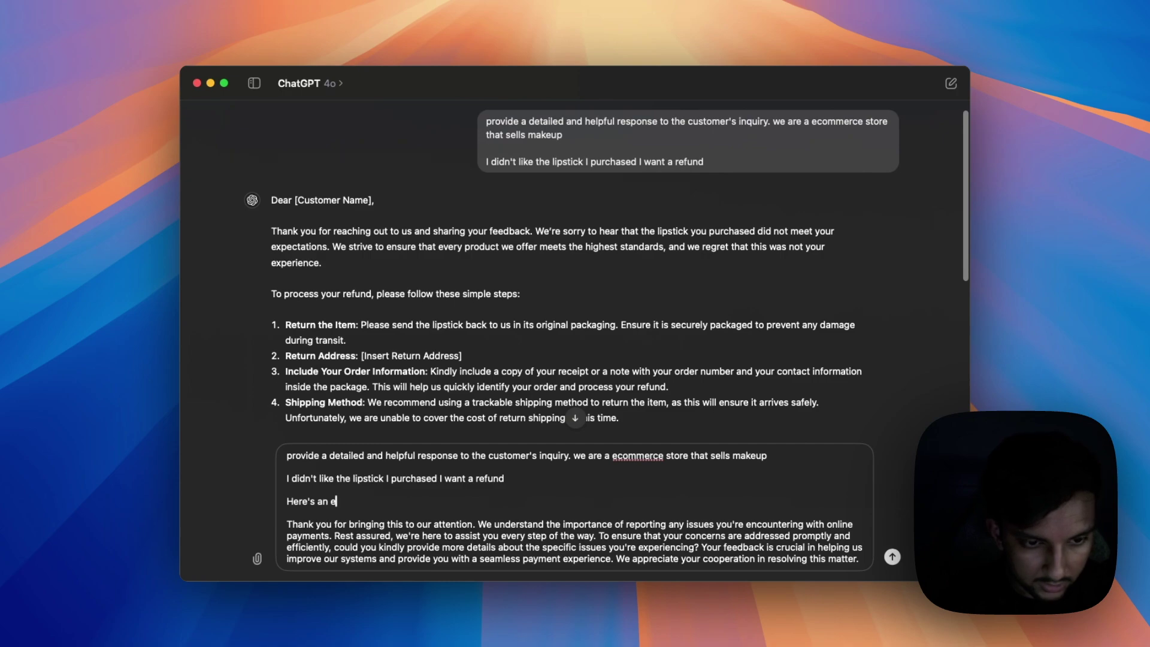
pyautogui.write('xample o')
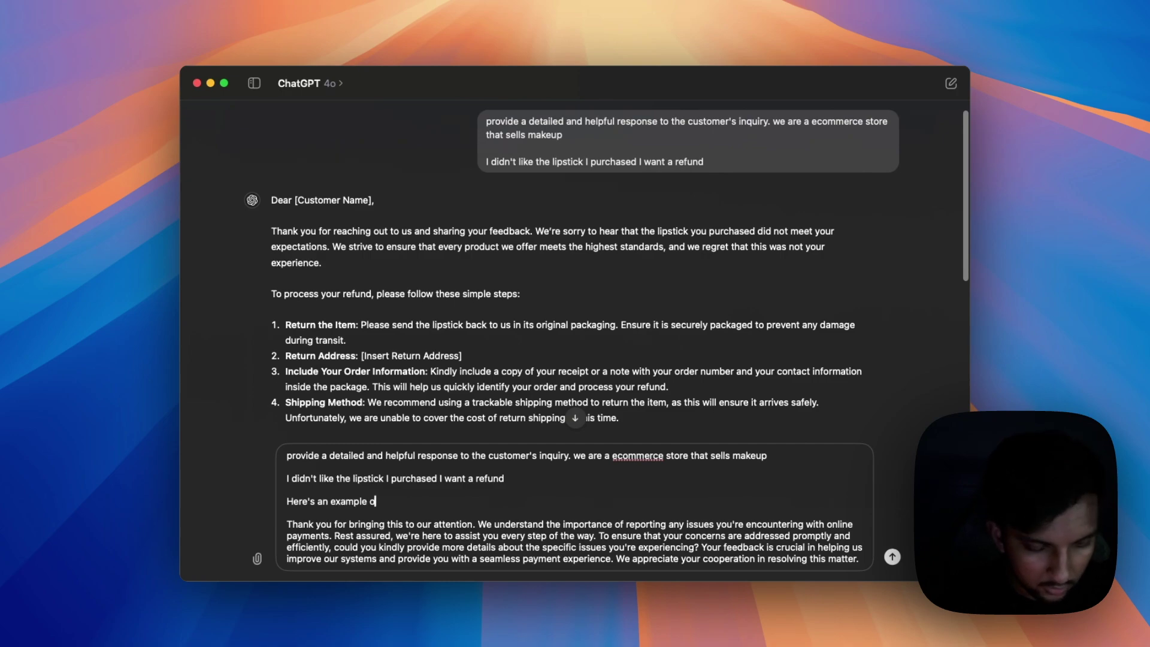
pyautogui.write('f a response')
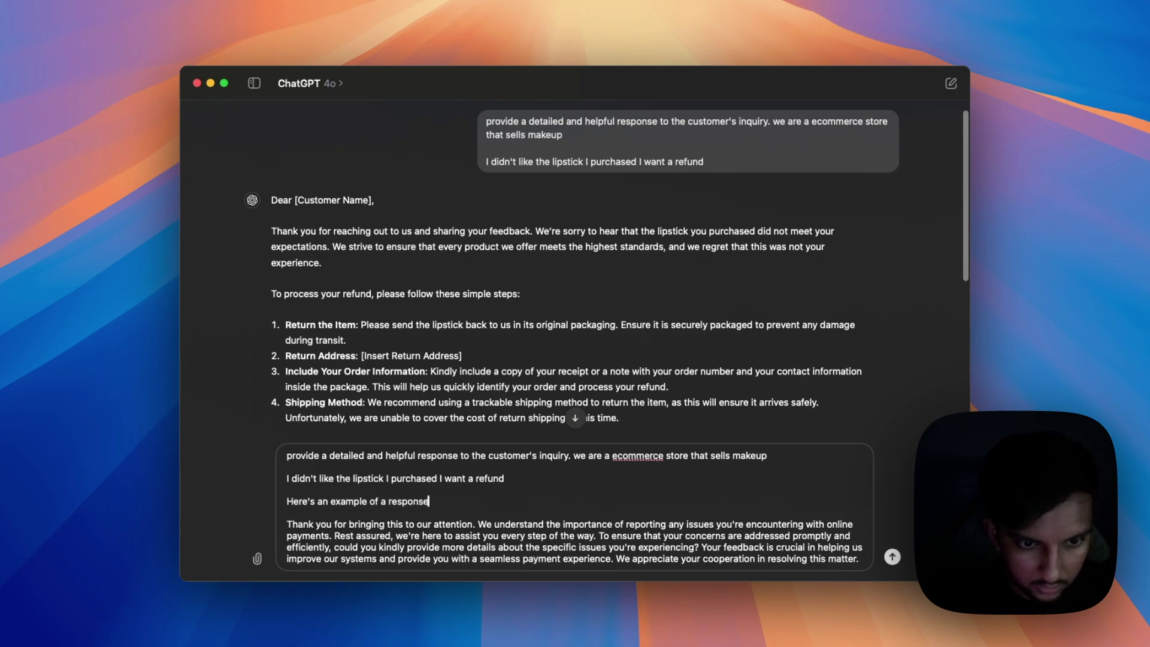
pyautogui.write(' - make the re')
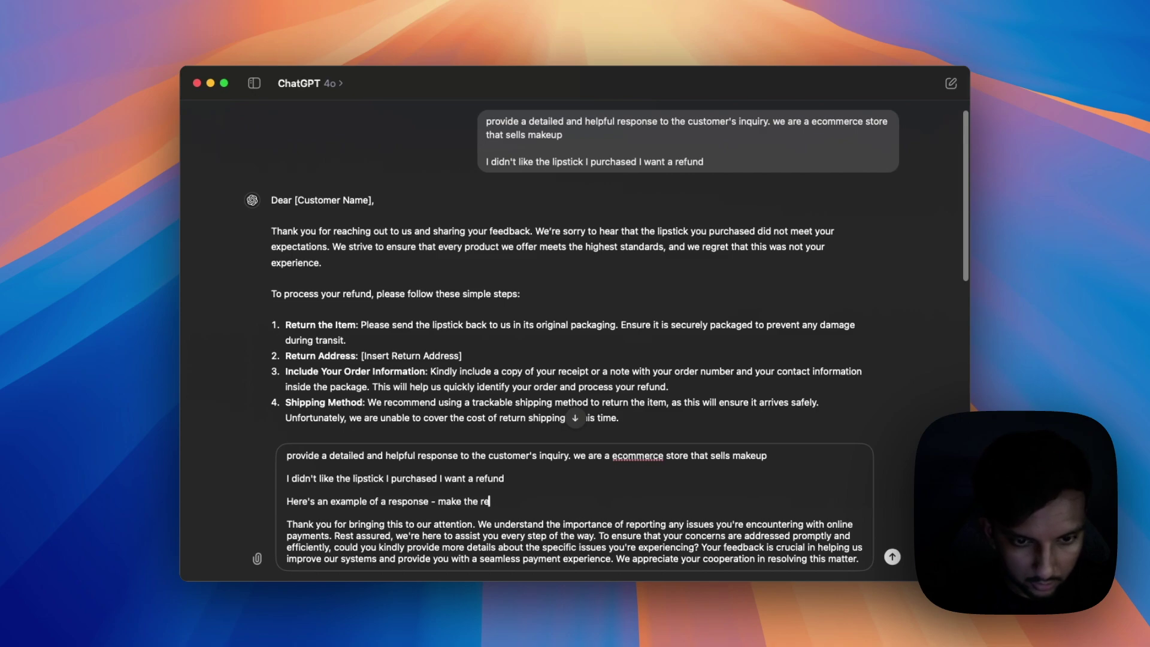
pyautogui.write('sponse sound like thi')
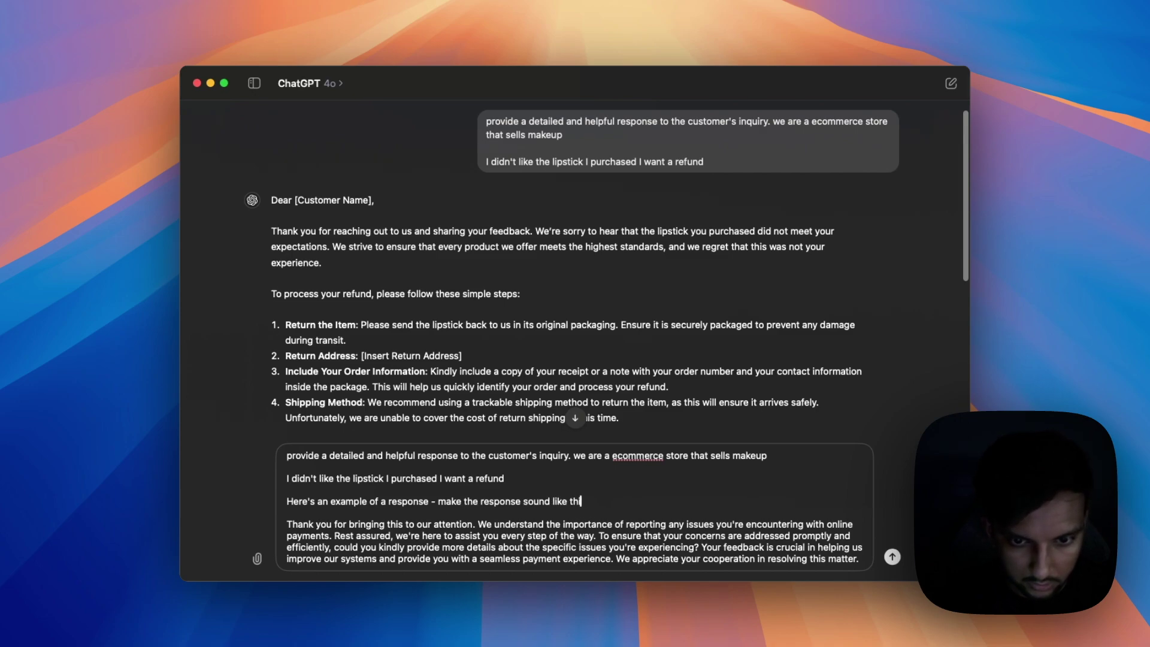
pyautogui.write('s')
# Move the entire drafted prompt into a new chat and send it.
pyautogui.press('super+a')
pyautogui.press('super+x')
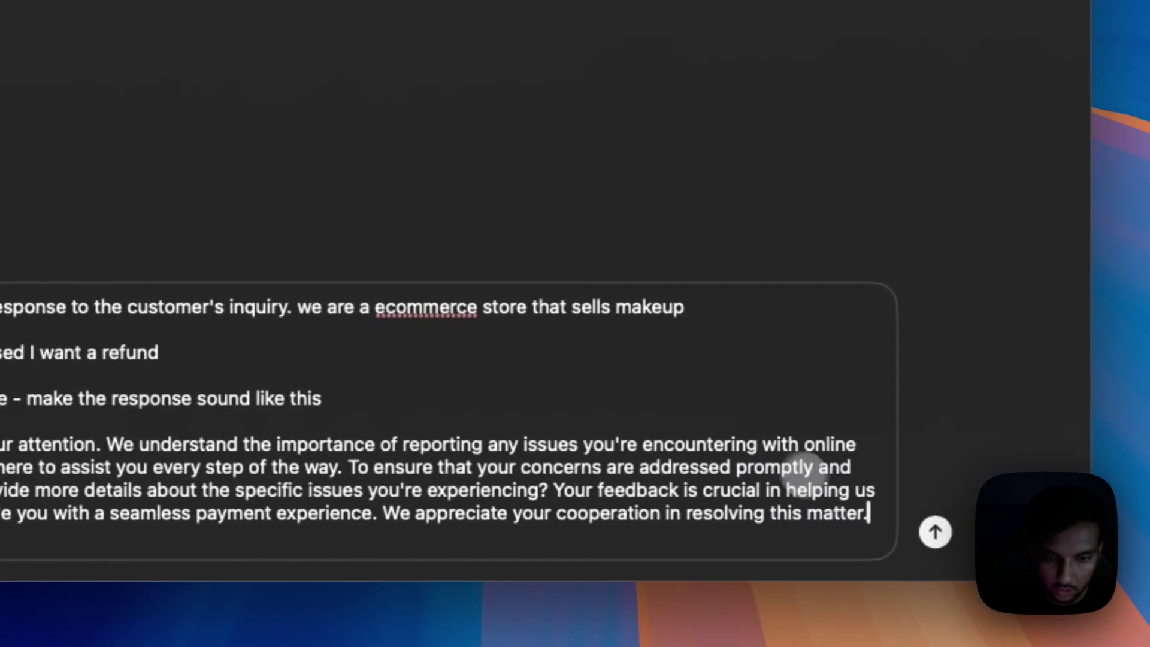
pyautogui.press('Return')
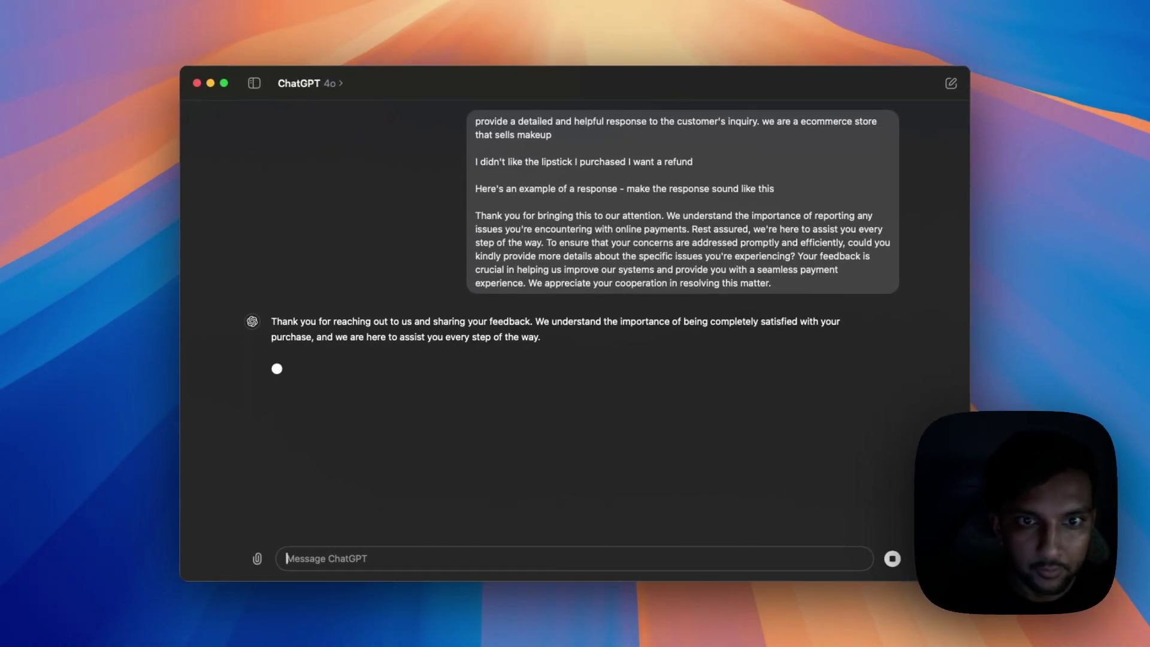